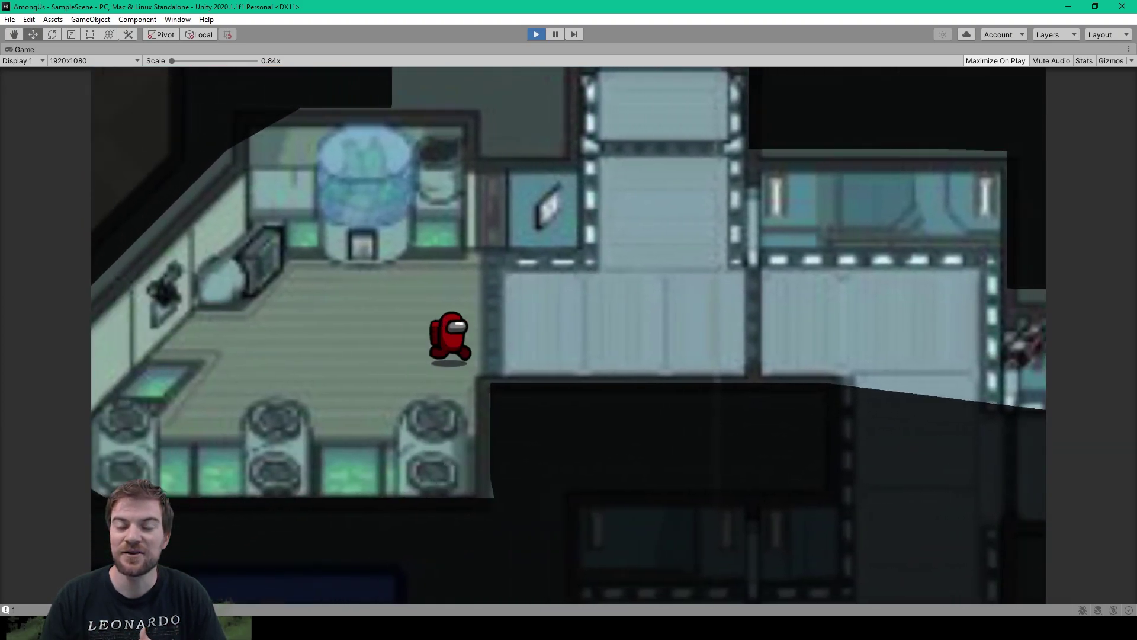
Walk the red crewmate through the corridors and cafeteria with WASD, then stop play mode.
{"action": "key", "text": "d"}
{"action": "key", "text": "s"}
{"action": "key", "text": "a"}
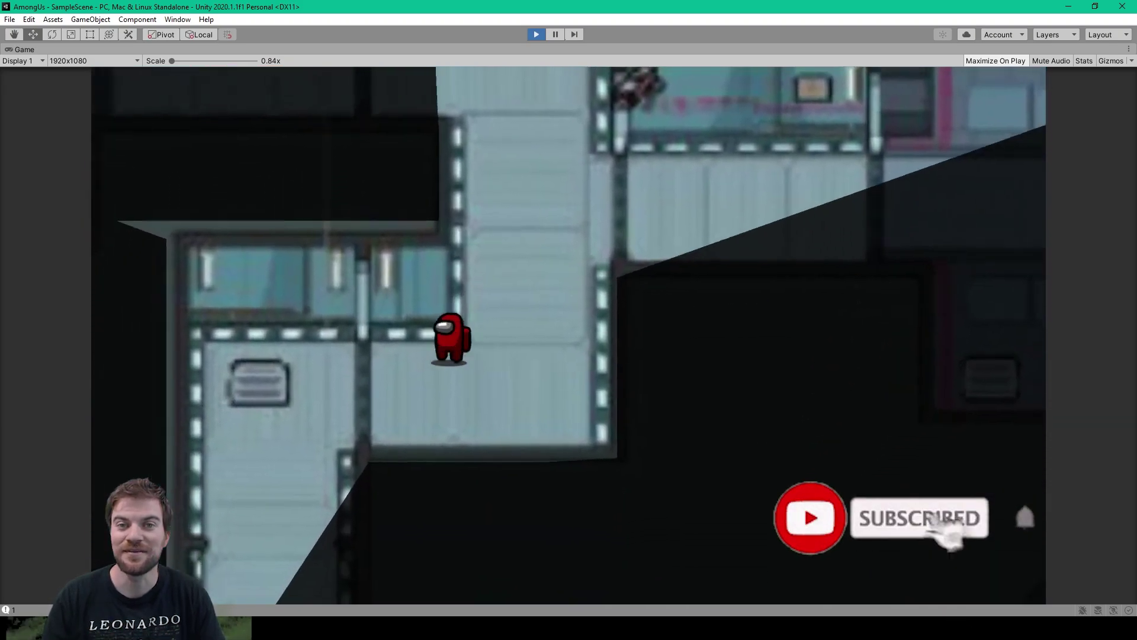
{"action": "key", "text": "s"}
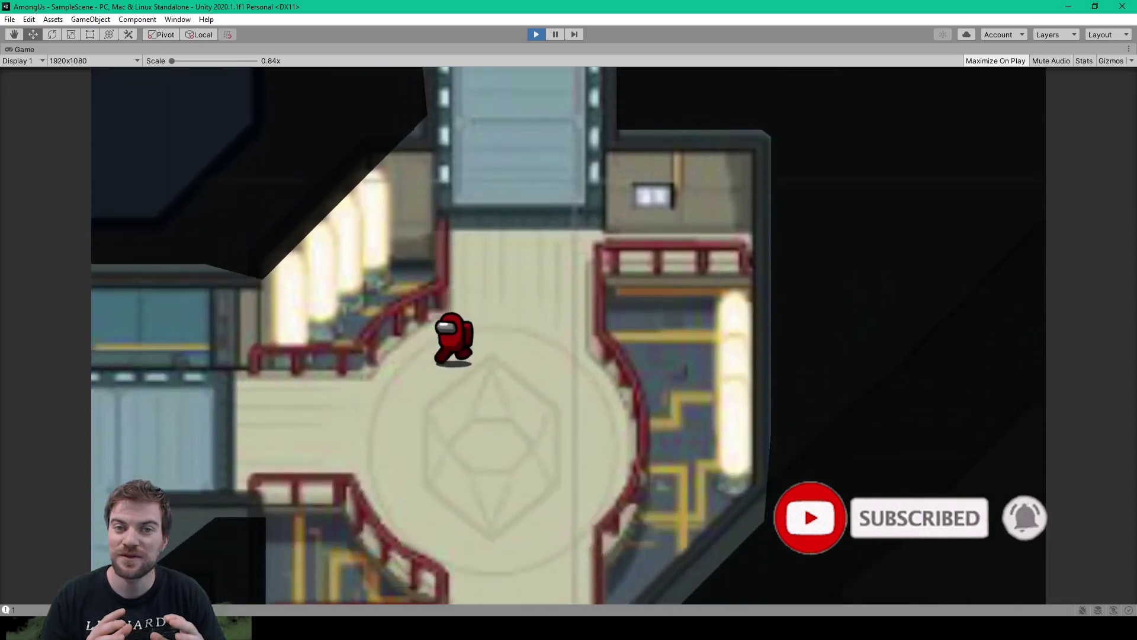
{"action": "key", "text": "a"}
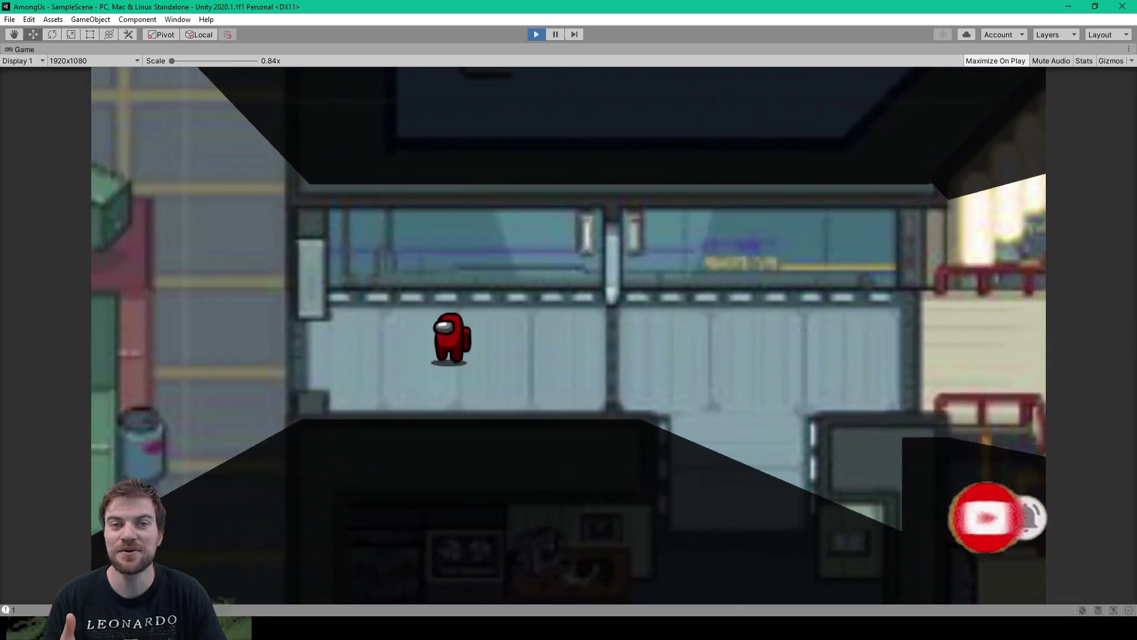
{"action": "key", "text": "a"}
{"action": "key", "text": "ctrl+p"}
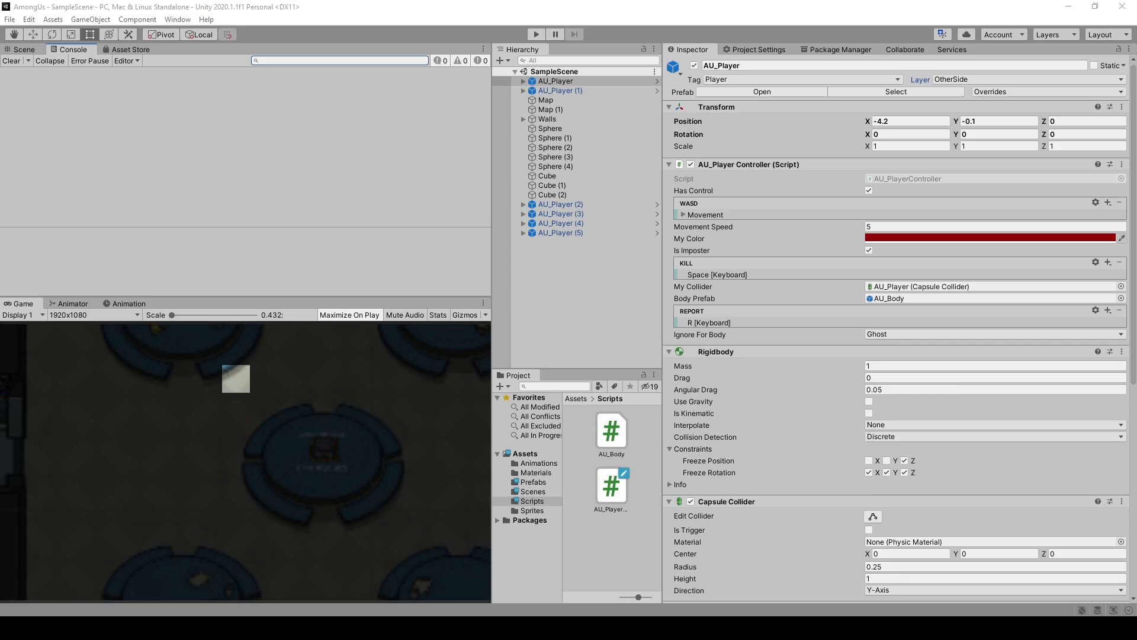
Review the OtherSide, Ghost and Wall layers in Tags & Layers, then select the AU_PlayerController script.
{"action": "left_click", "coordinate": [921, 82]}
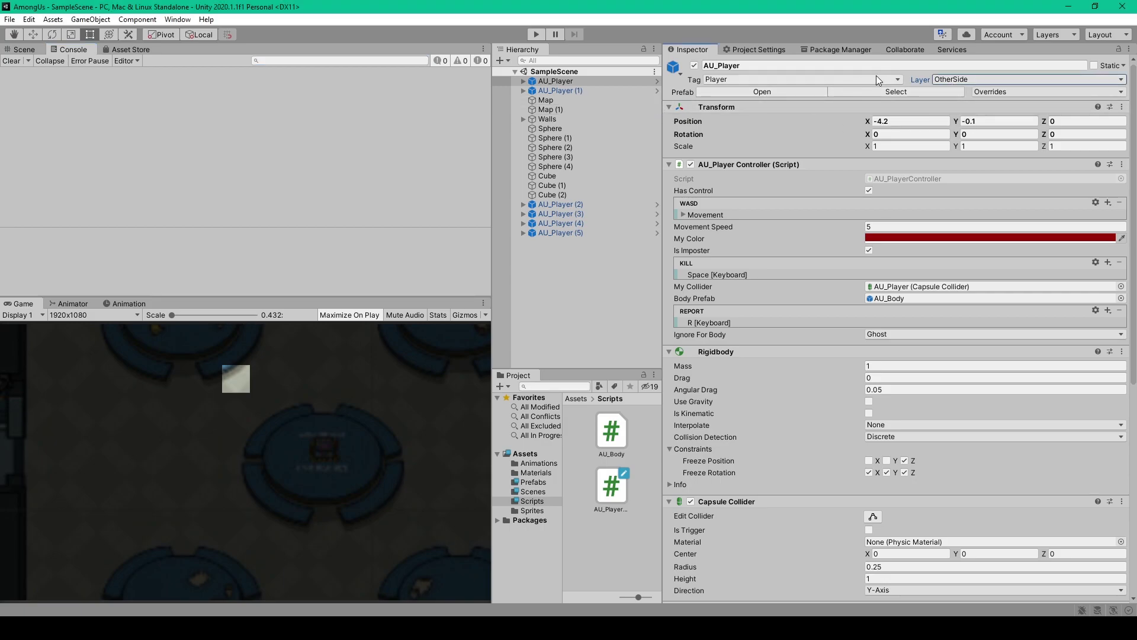
{"action": "left_click", "coordinate": [964, 81]}
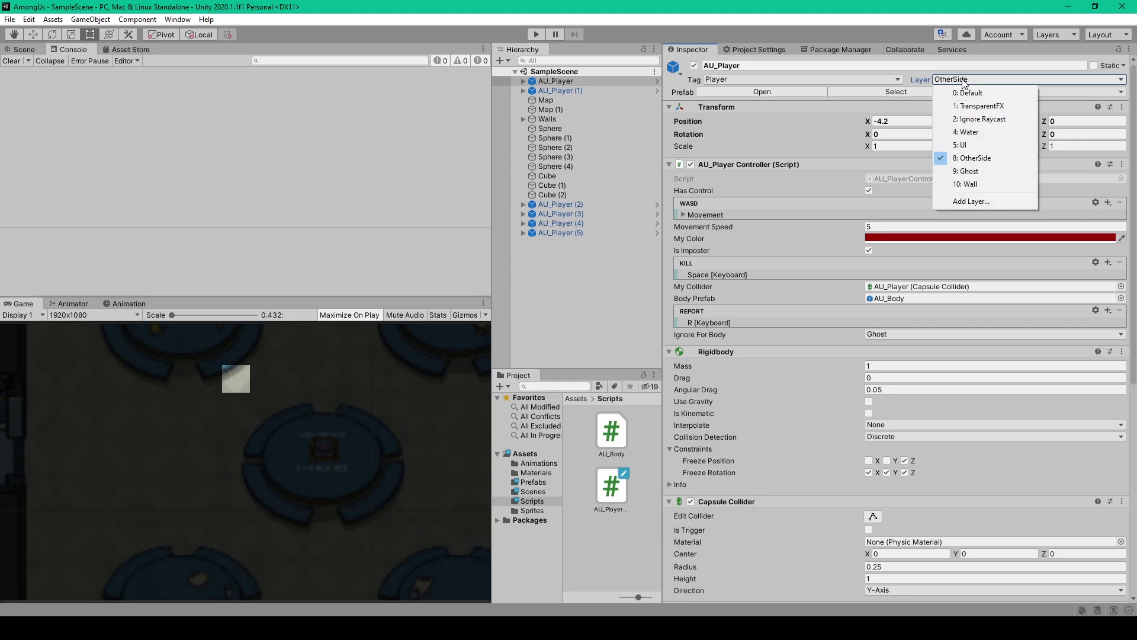
{"action": "left_click", "coordinate": [972, 201]}
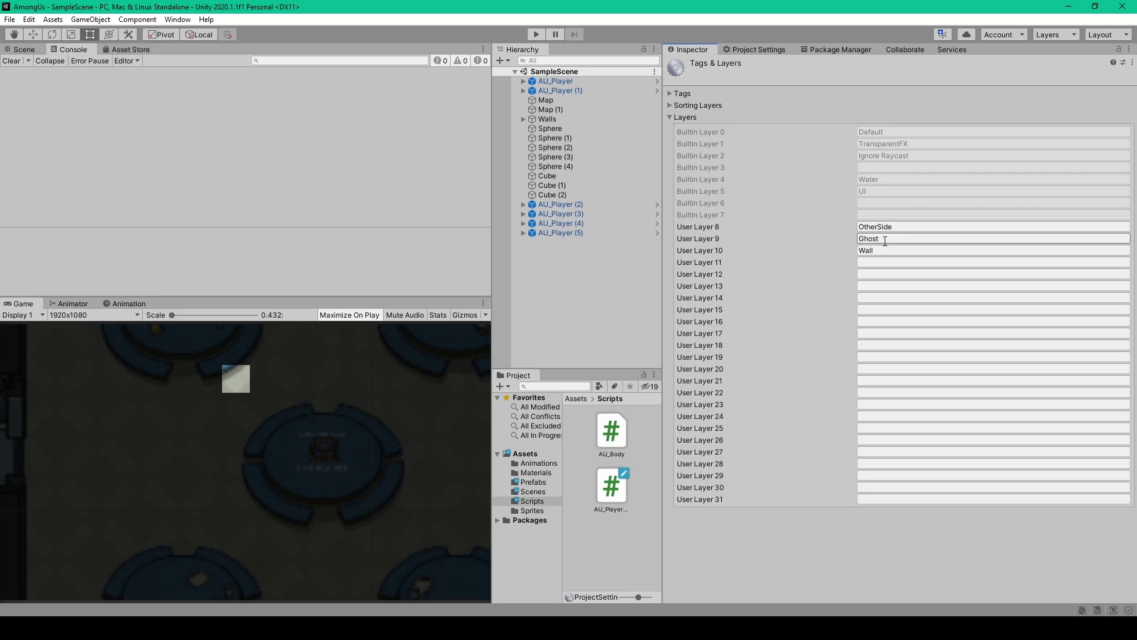
{"action": "left_click", "coordinate": [821, 246]}
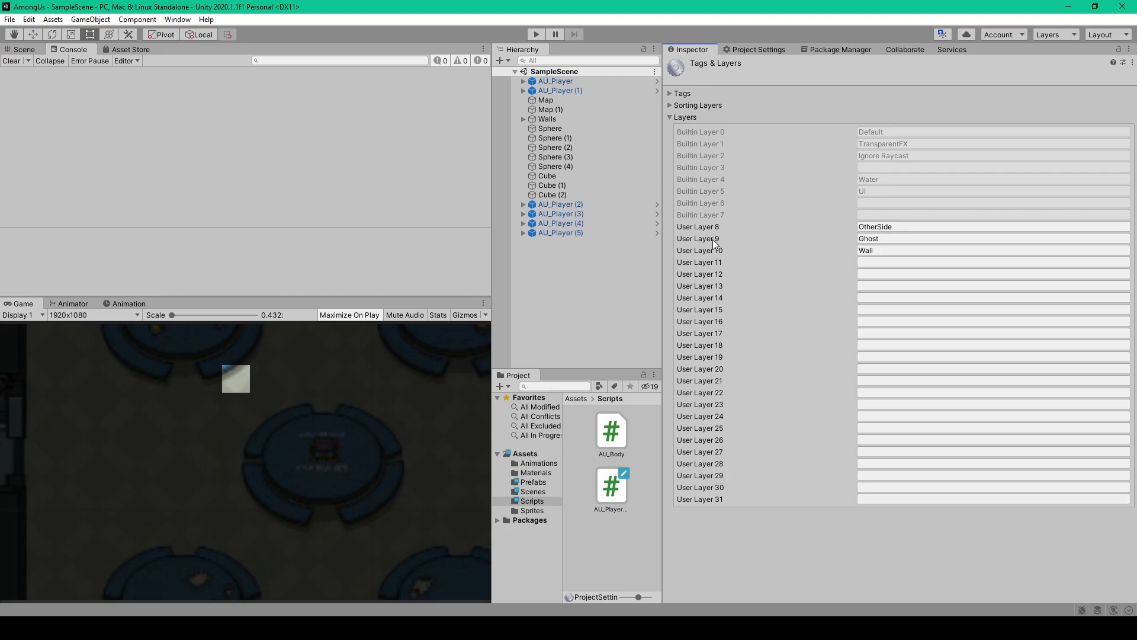
{"action": "left_click", "coordinate": [884, 239]}
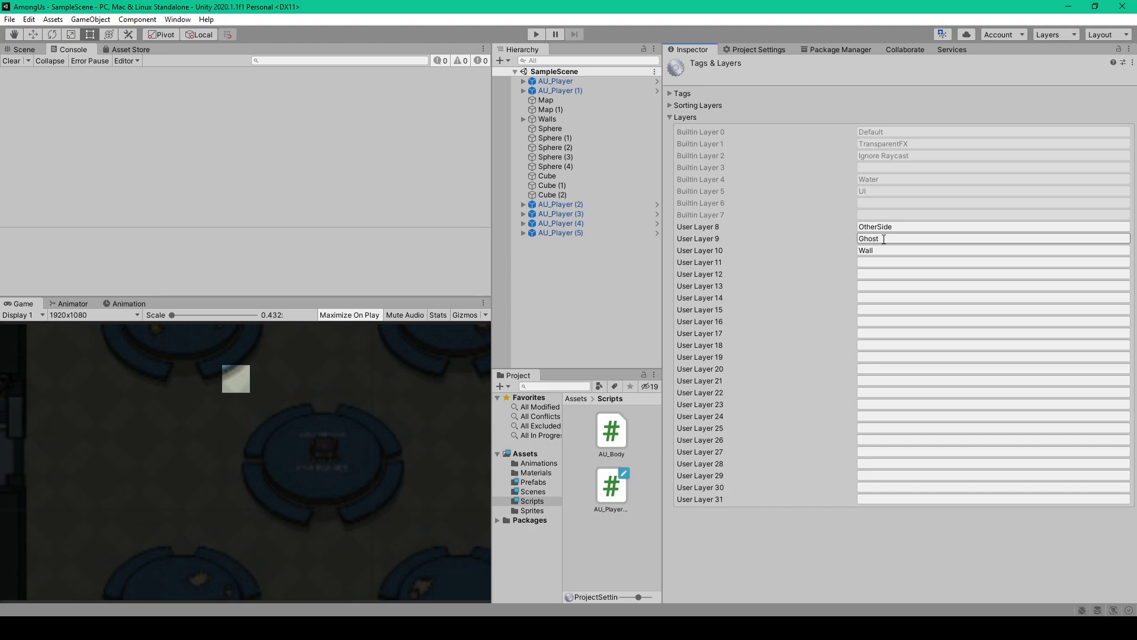
{"action": "left_click", "coordinate": [614, 487]}
Open AU_PlayerController at its Die method, then return to the Scene view of the outlined Walls.
{"action": "double_click", "coordinate": [613, 487]}
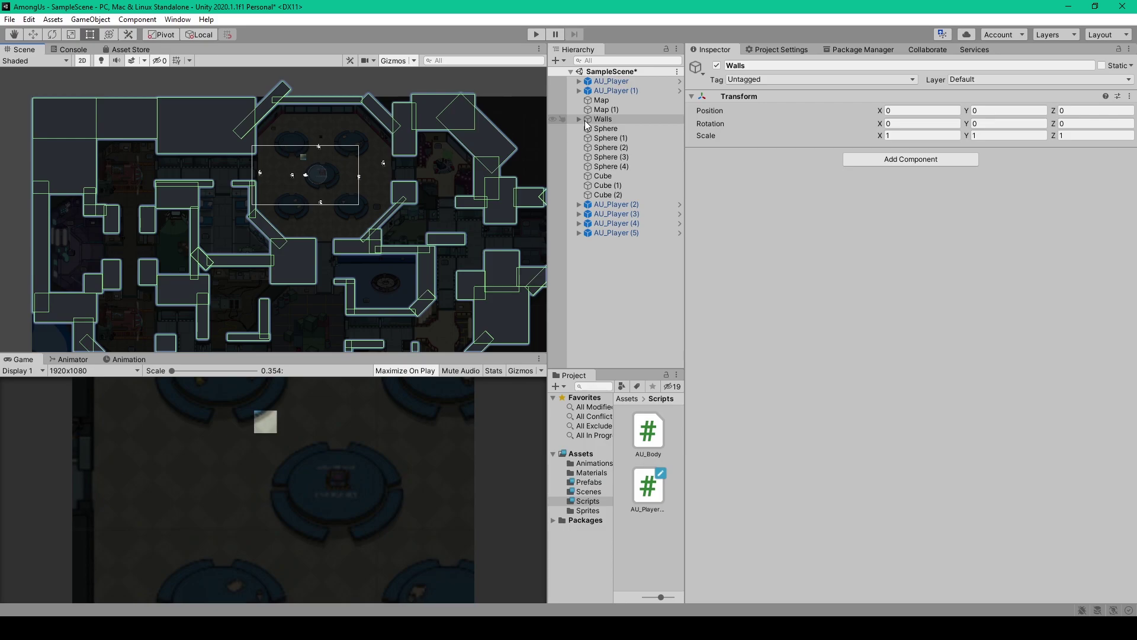
Select Map to show its among-us-map sprite on the OtherSide layer, order in layer -1.
{"action": "left_click", "coordinate": [602, 100]}
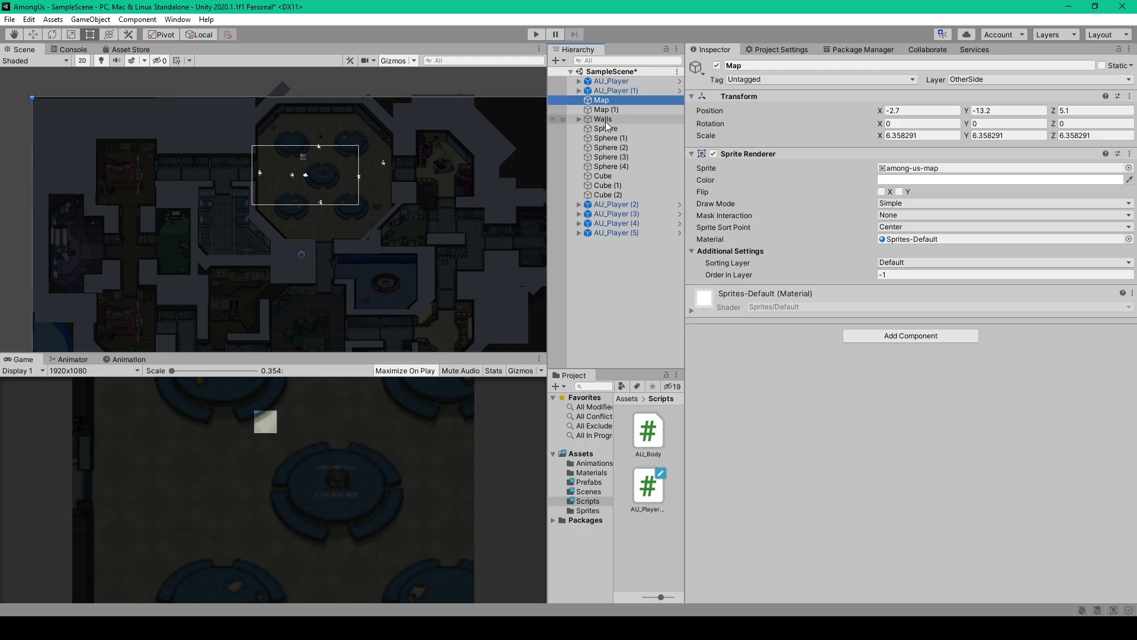
Select the Walls object and expand it, scrolling down to its Cube (9) onward children.
{"action": "left_click", "coordinate": [605, 123]}
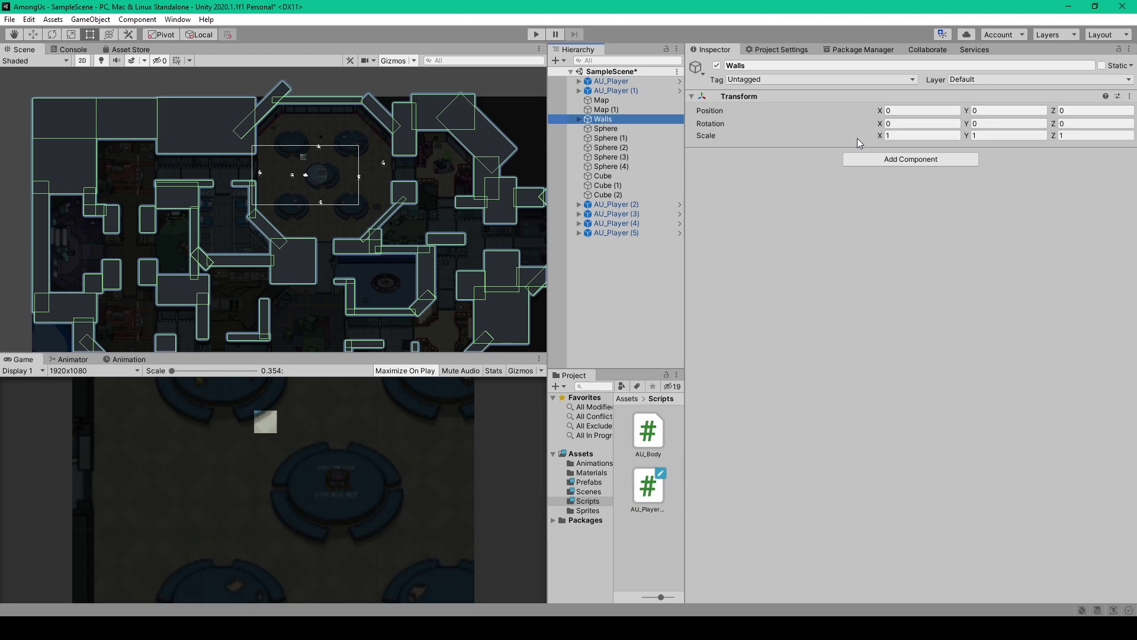
{"action": "left_click", "coordinate": [579, 119]}
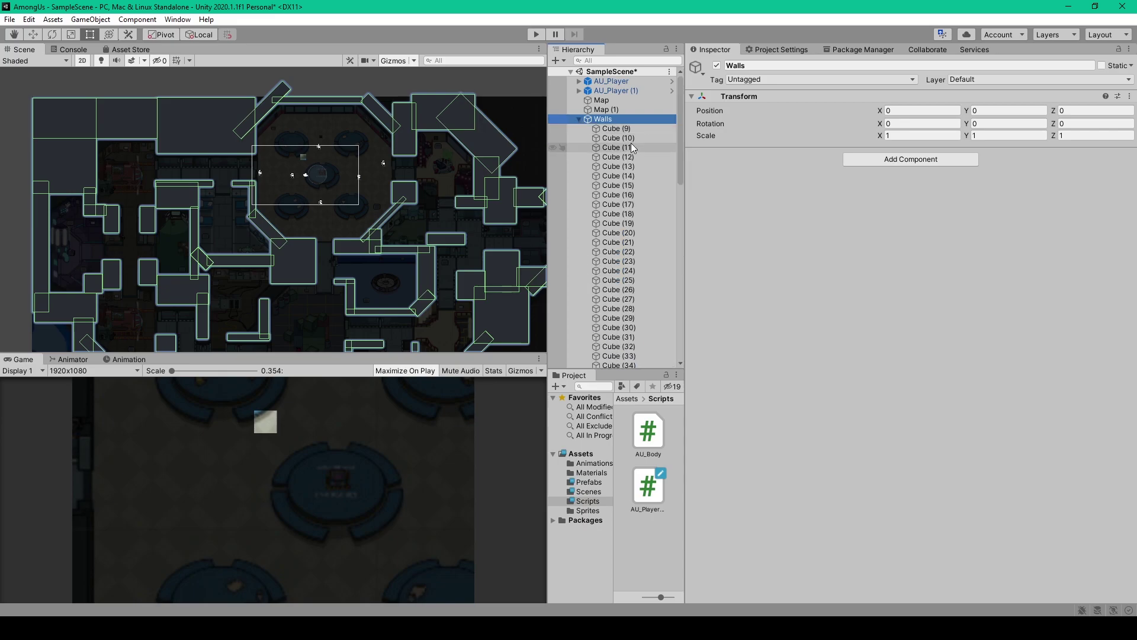
{"action": "scroll", "coordinate": [627, 130], "scroll_direction": "down", "scroll_amount": 4}
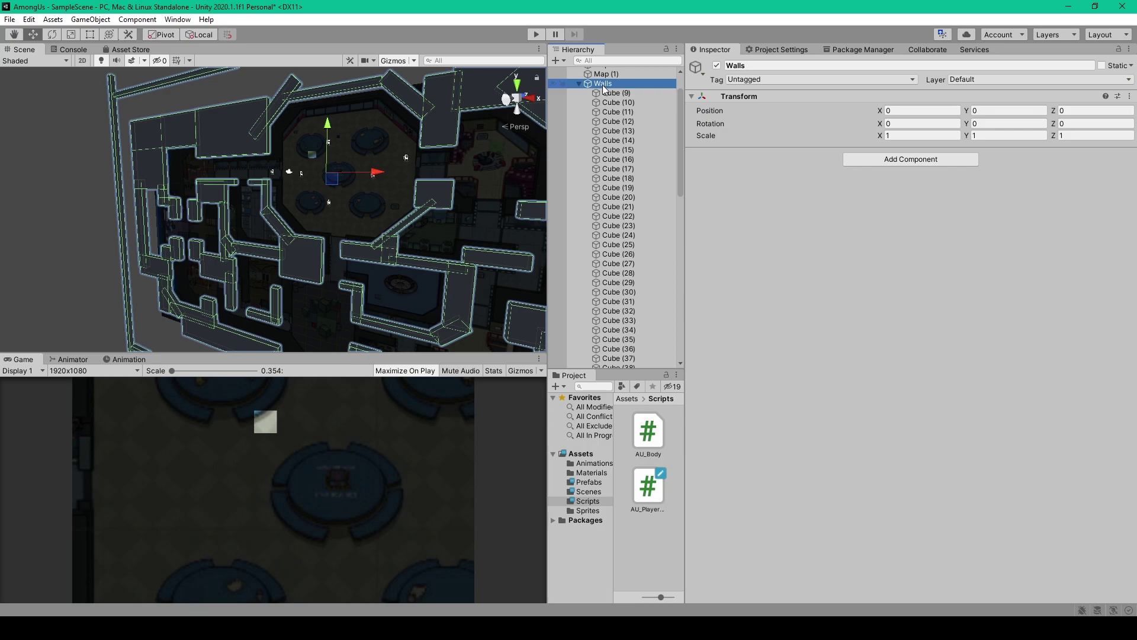
Select Cube (9), keep its Position Z at 0, and leave it on layer 10: Wall.
{"action": "right_click", "coordinate": [603, 84]}
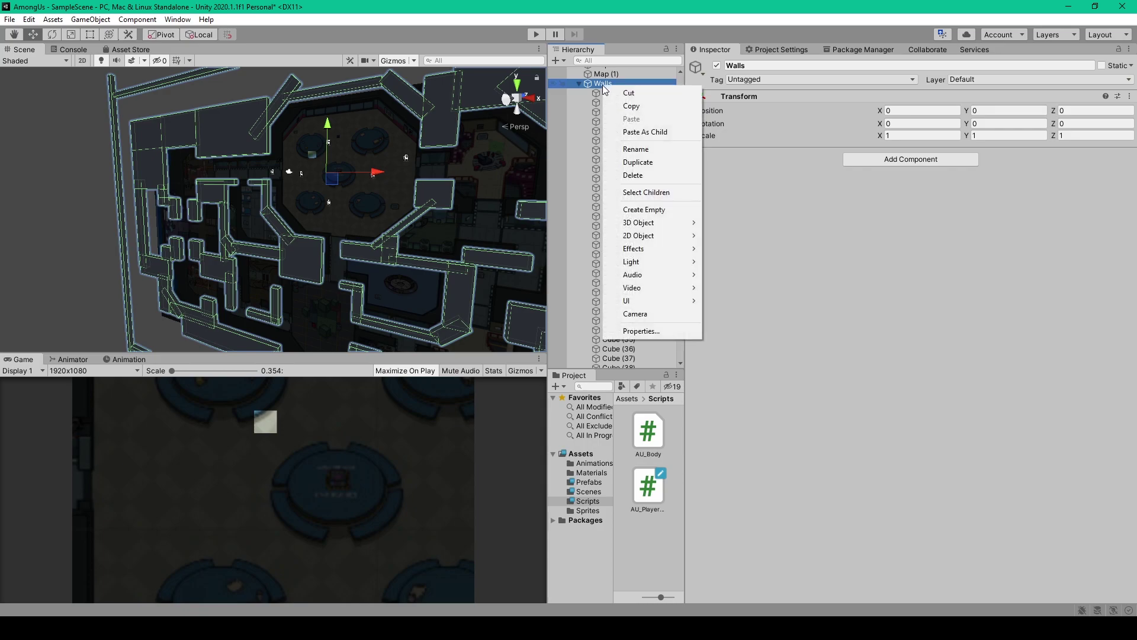
{"action": "mouse_move", "coordinate": [656, 228]}
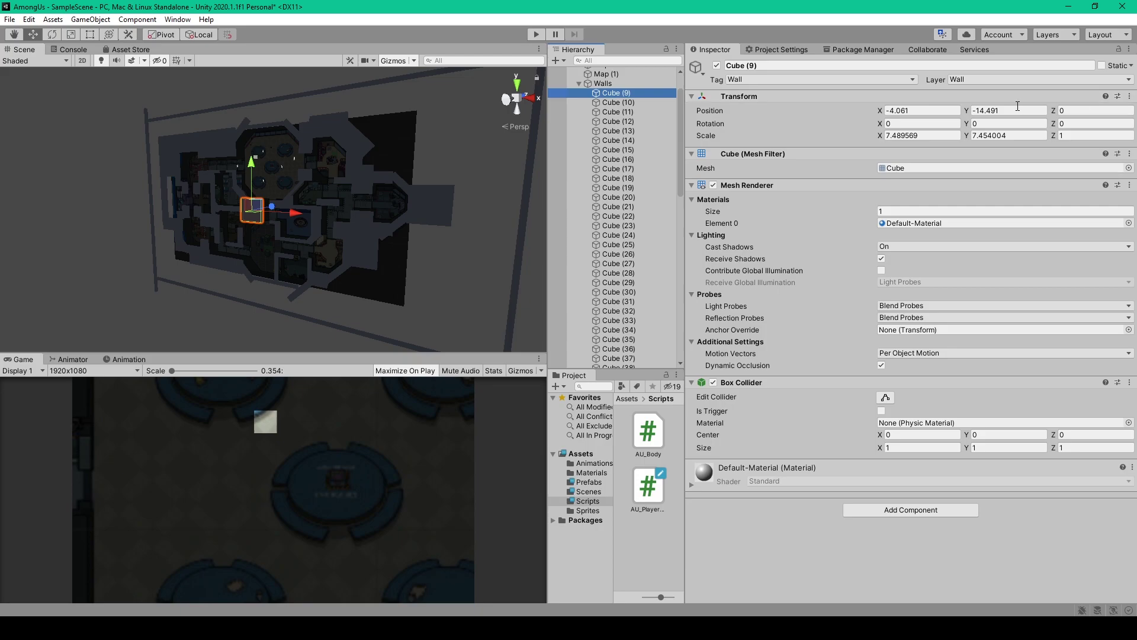
{"action": "left_click", "coordinate": [1060, 111]}
{"action": "key", "text": "Return"}
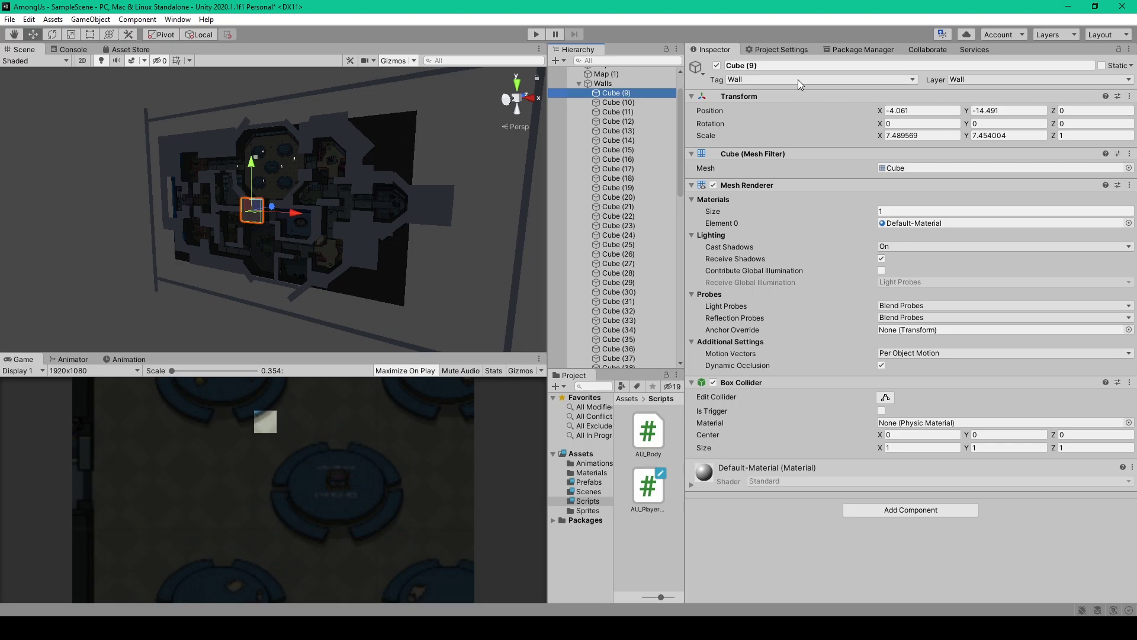
{"action": "left_click", "coordinate": [977, 78]}
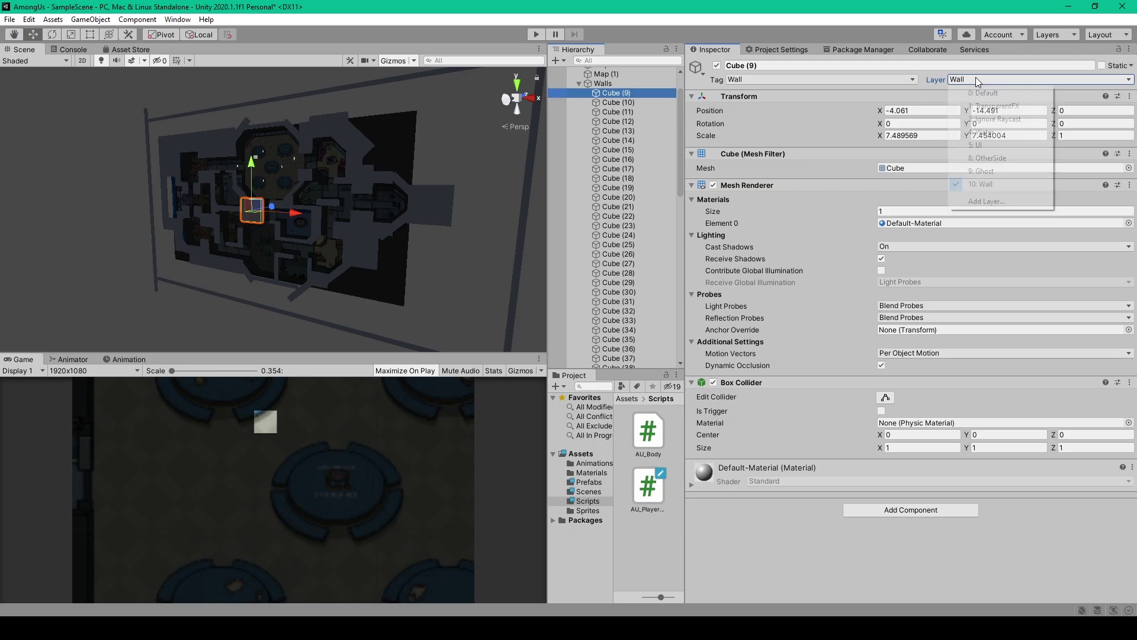
{"action": "left_click", "coordinate": [987, 191]}
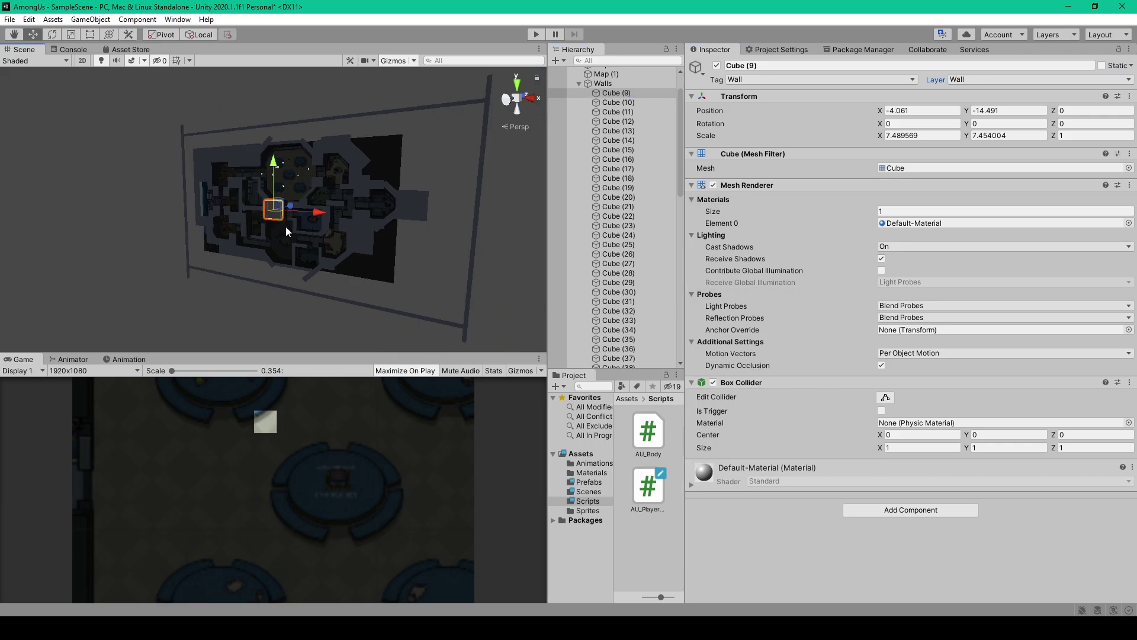
Frame Cube (9) in 2D view and resize it with the Rect tool to fit its wall.
{"action": "key", "text": "f"}
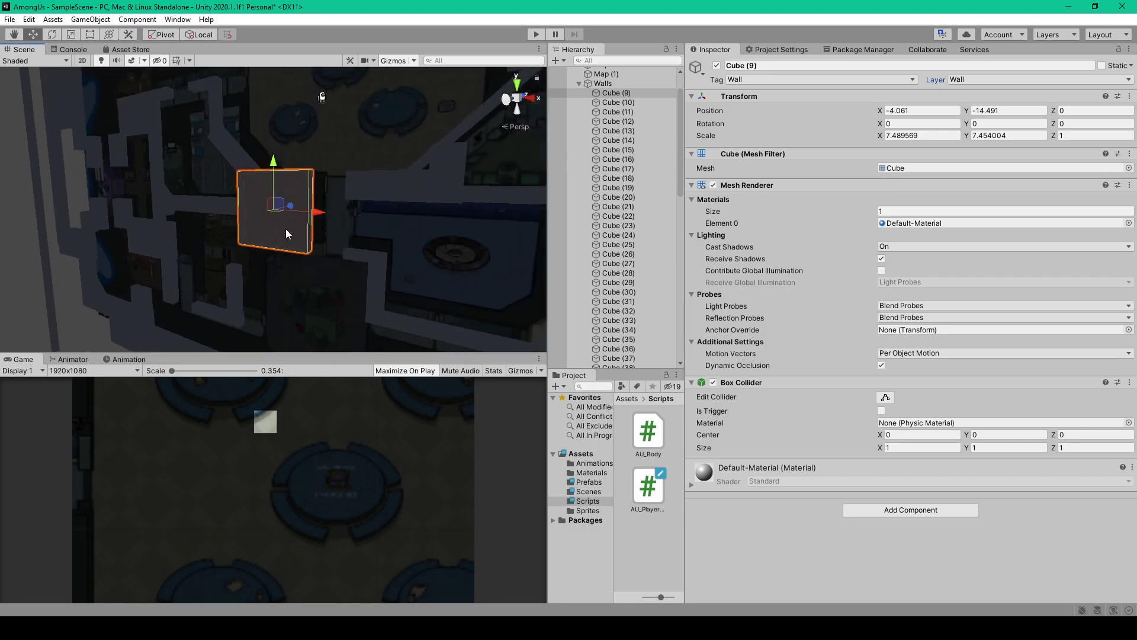
{"action": "left_click", "coordinate": [82, 60]}
{"action": "key", "text": "t"}
{"action": "scroll", "coordinate": [140, 169], "scroll_direction": "down", "scroll_amount": 3}
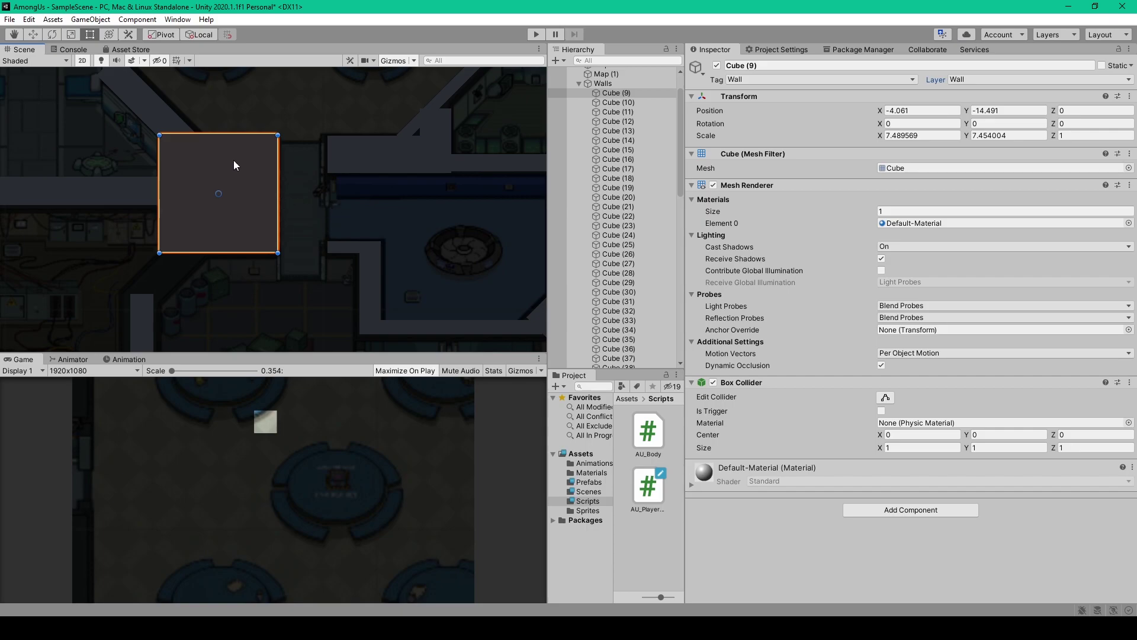
{"action": "left_click_drag", "start_coordinate": [278, 135], "coordinate": [276, 138]}
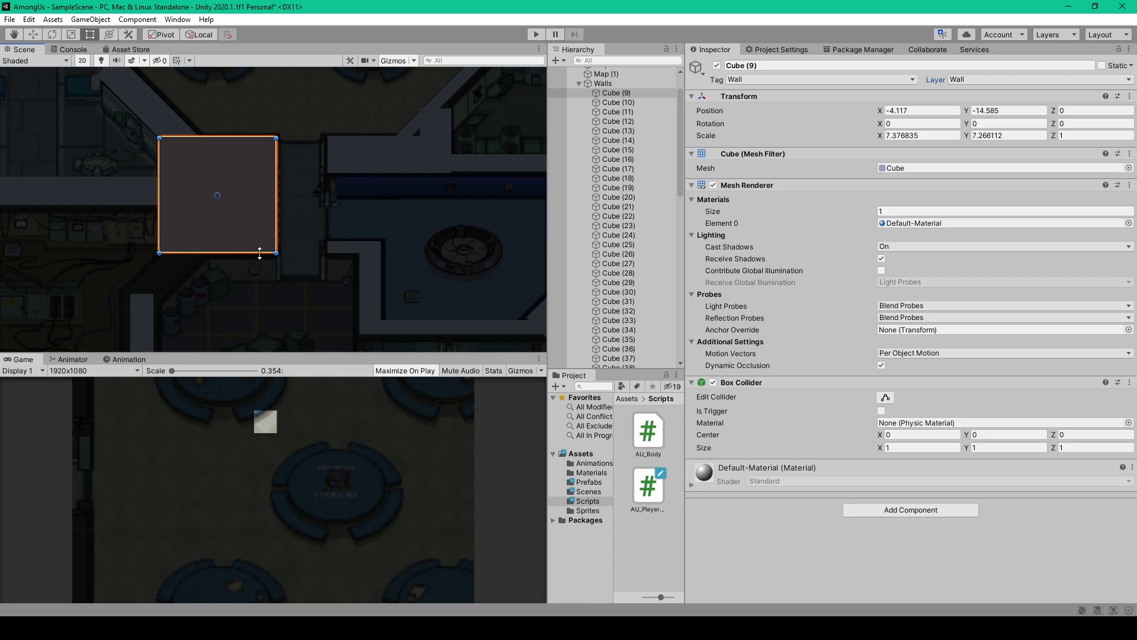
{"action": "left_click_drag", "start_coordinate": [276, 250], "coordinate": [308, 277]}
{"action": "scroll", "coordinate": [266, 283], "scroll_direction": "down", "scroll_amount": 2}
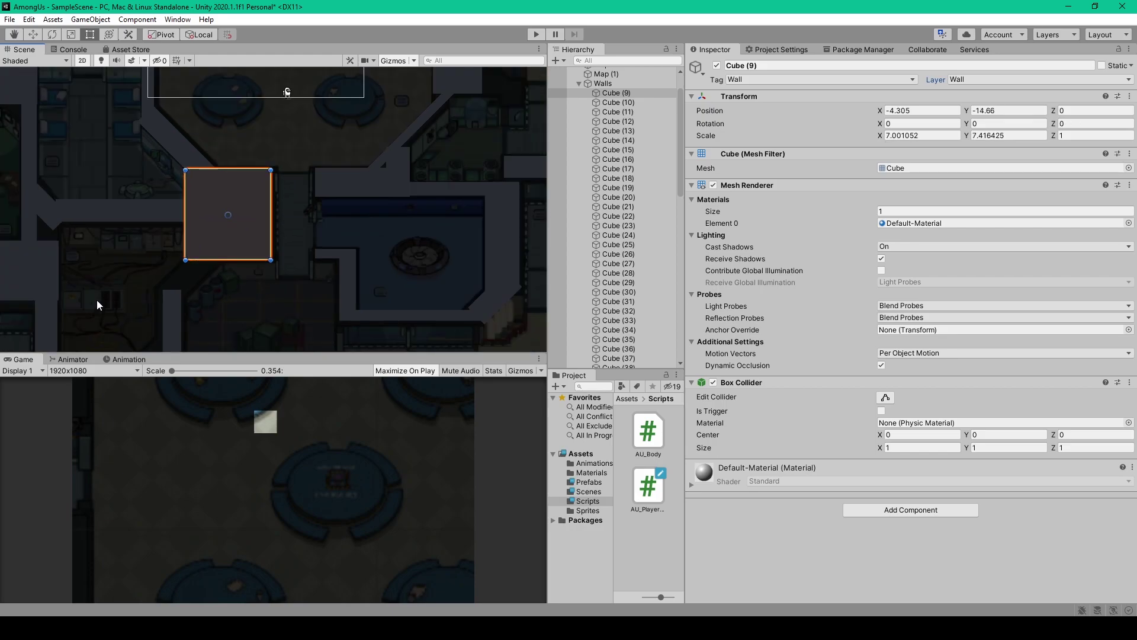
Duplicate the wall cube, then move, rotate and narrow the copy onto another wall.
{"action": "key", "text": "ctrl+d"}
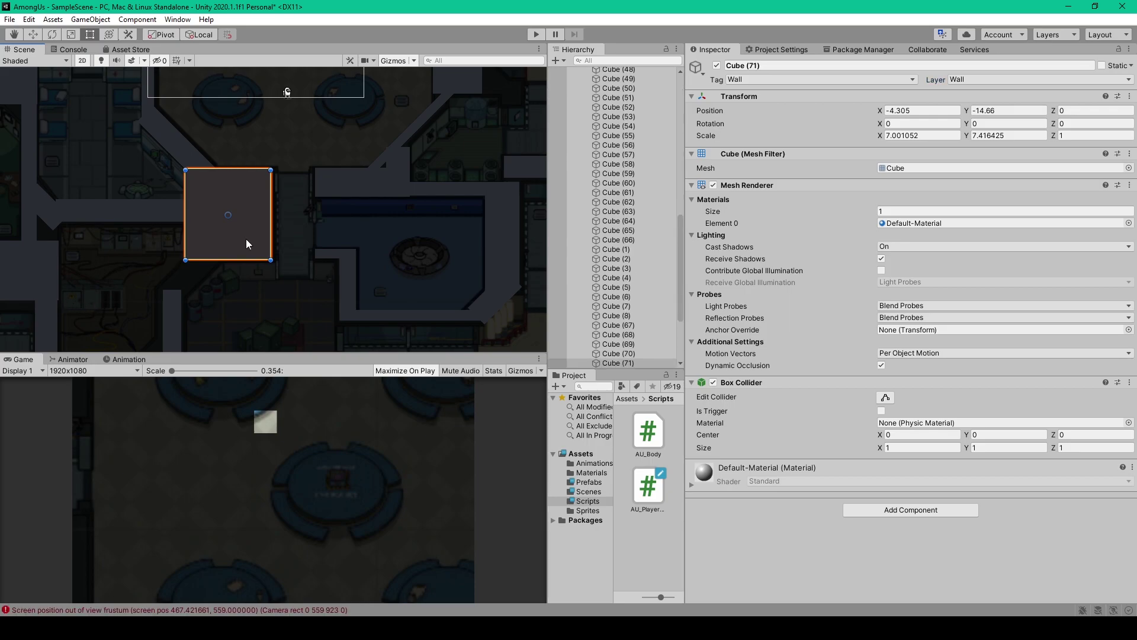
{"action": "left_click_drag", "start_coordinate": [247, 240], "coordinate": [218, 286]}
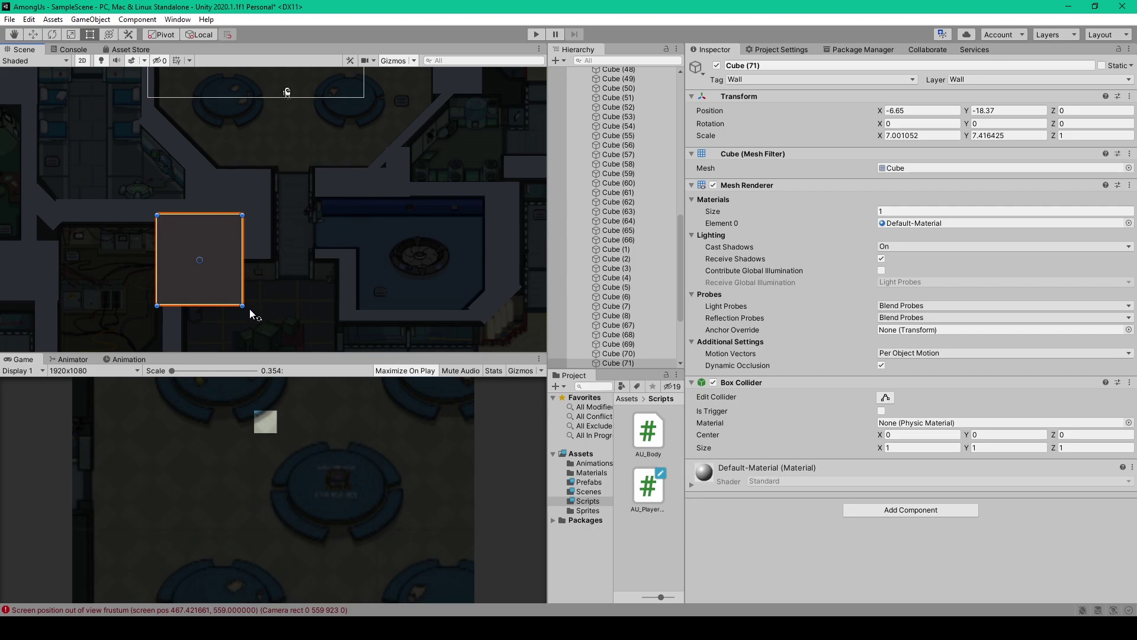
{"action": "left_click_drag", "start_coordinate": [249, 315], "coordinate": [177, 297]}
{"action": "left_click_drag", "start_coordinate": [199, 198], "coordinate": [195, 248]}
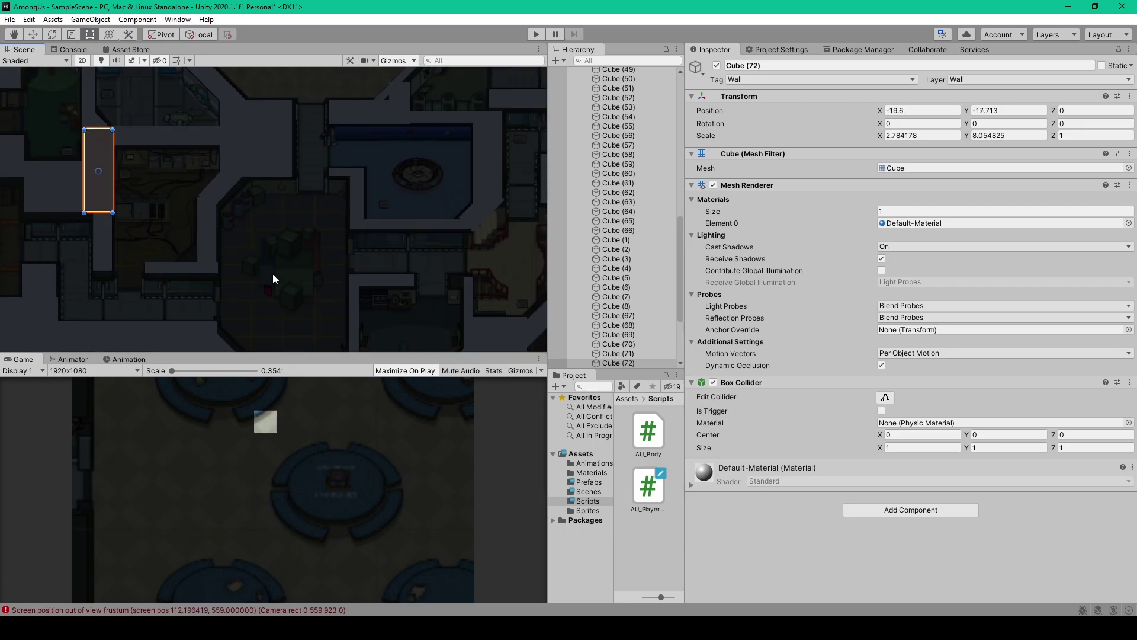
{"action": "scroll", "coordinate": [273, 279], "scroll_direction": "down", "scroll_amount": 5}
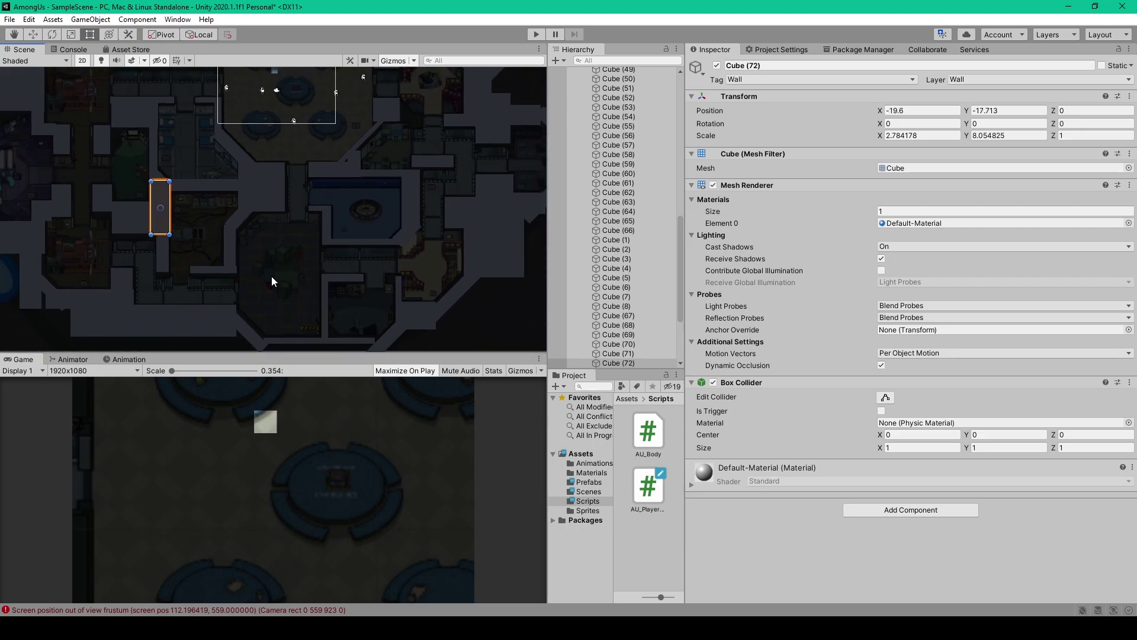
{"action": "scroll", "coordinate": [272, 277], "scroll_direction": "down", "scroll_amount": 2}
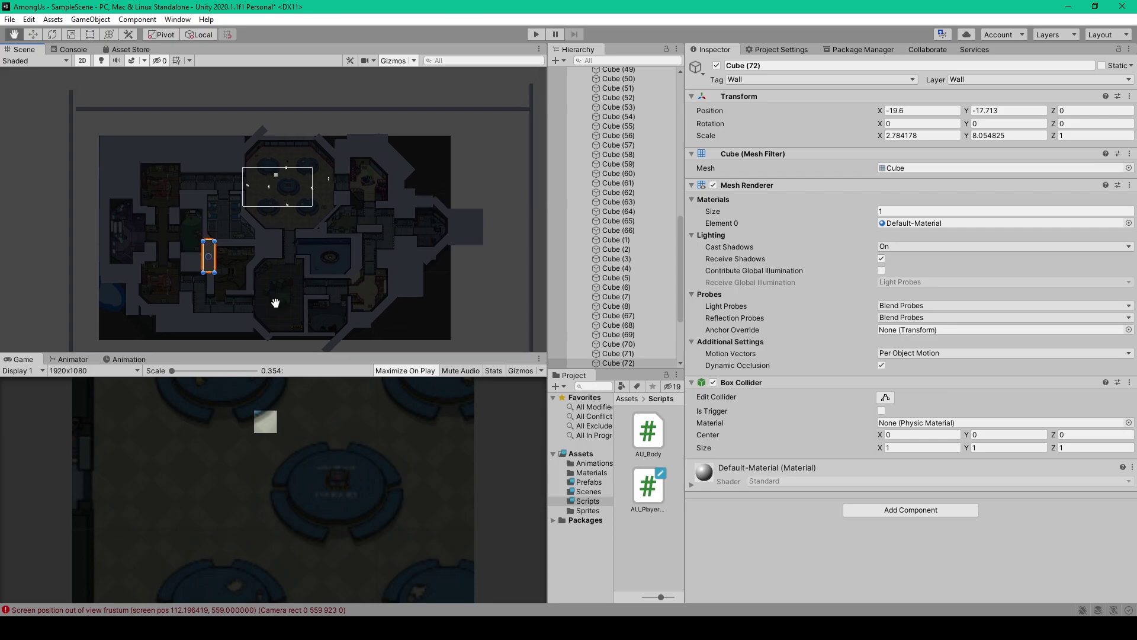
{"action": "scroll", "coordinate": [616, 178], "scroll_direction": "up", "scroll_amount": 10}
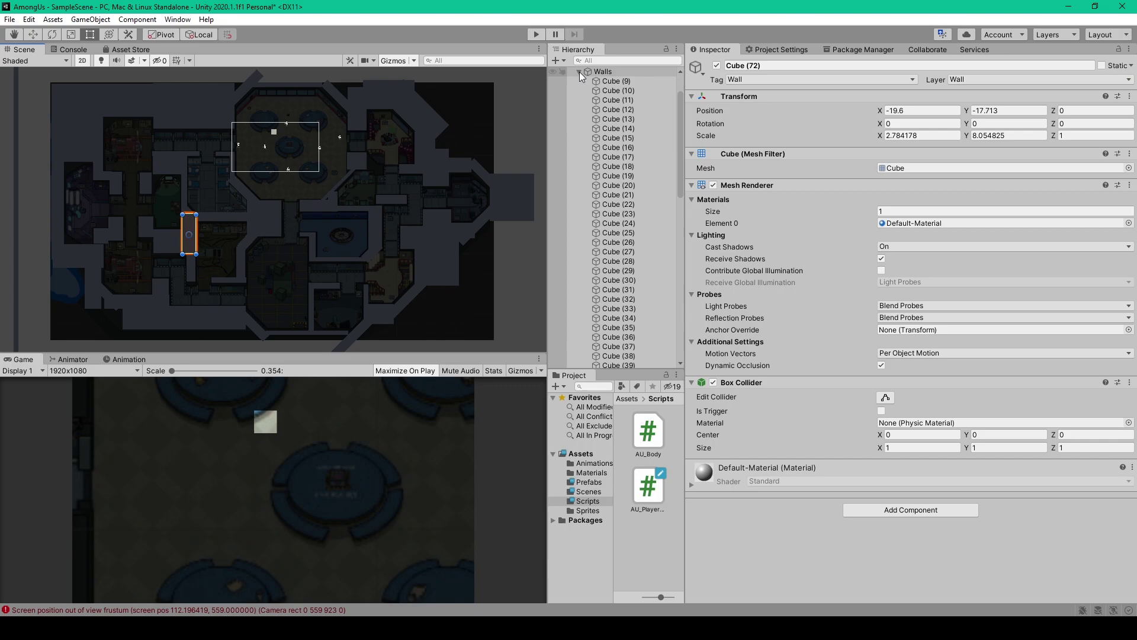
{"action": "left_click", "coordinate": [579, 72]}
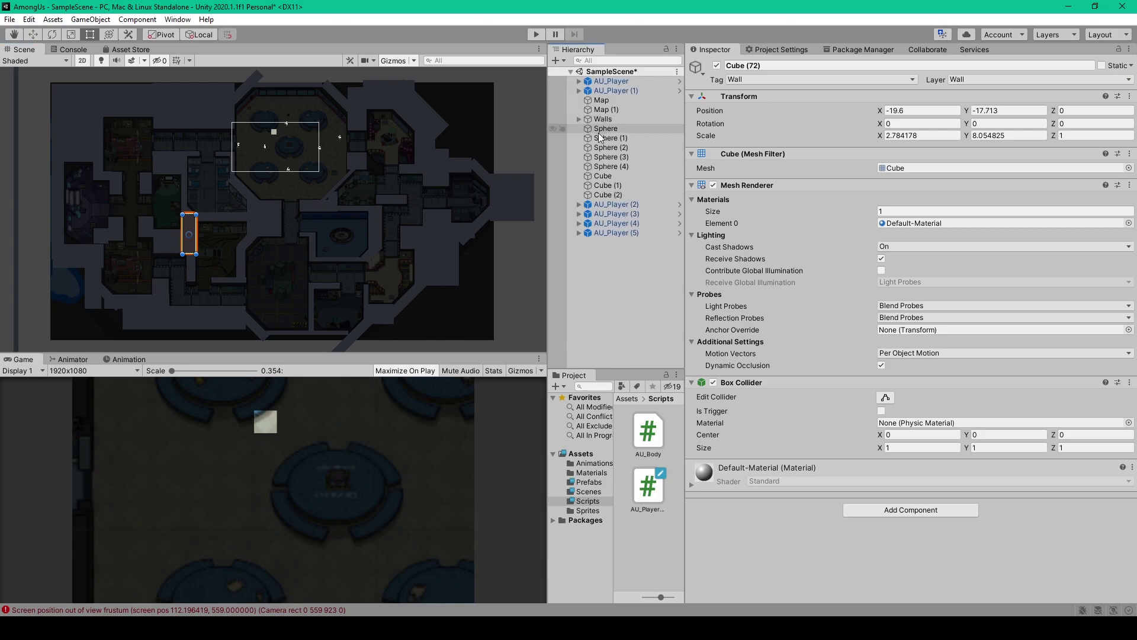
{"action": "scroll", "coordinate": [308, 155], "scroll_direction": "up", "scroll_amount": 2}
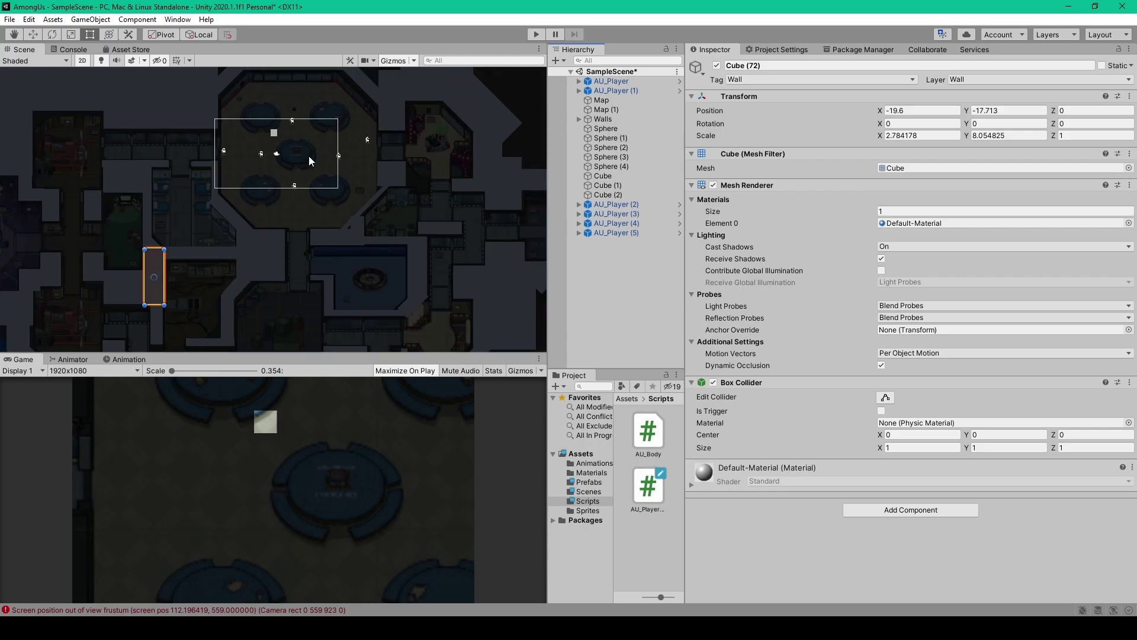
{"action": "scroll", "coordinate": [308, 155], "scroll_direction": "up", "scroll_amount": 2}
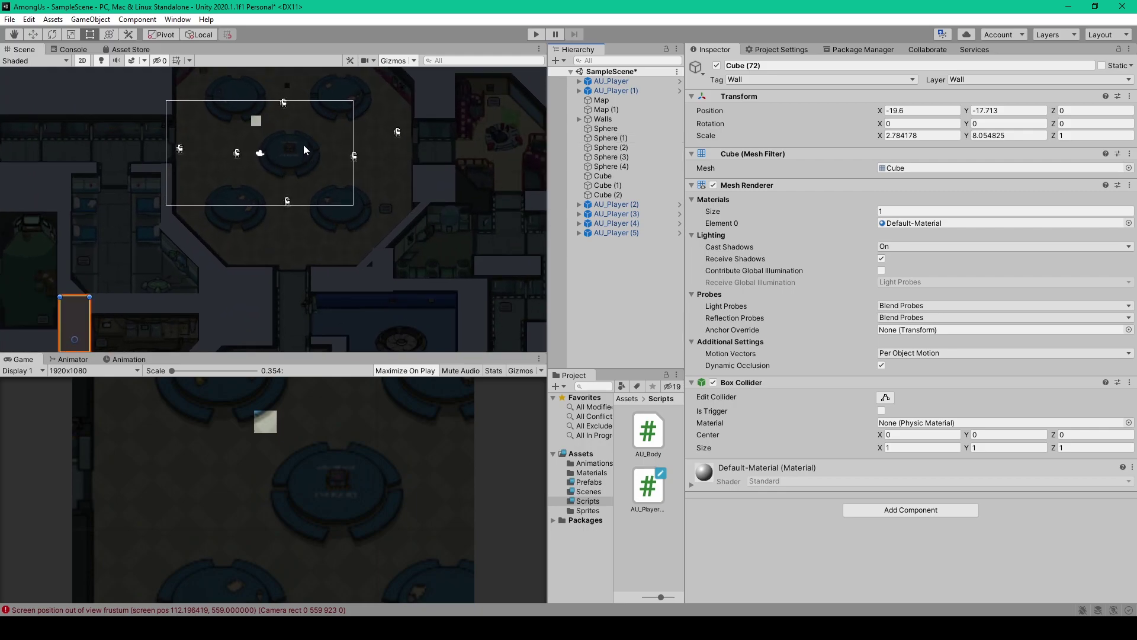
{"action": "scroll", "coordinate": [297, 160], "scroll_direction": "up", "scroll_amount": 3}
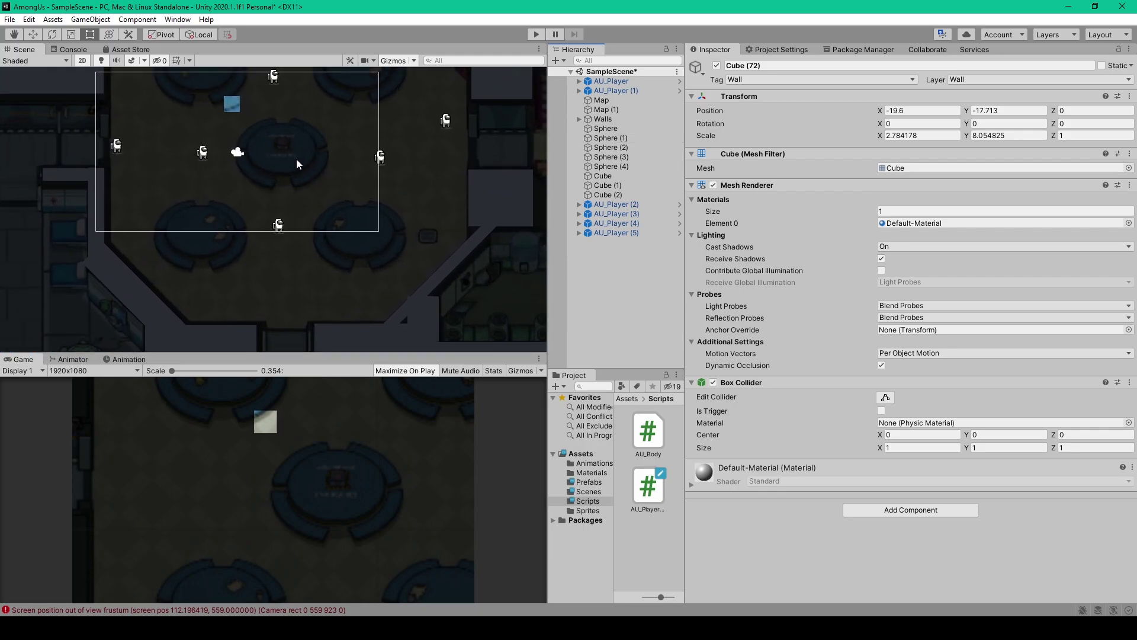
{"action": "left_click", "coordinate": [616, 261]}
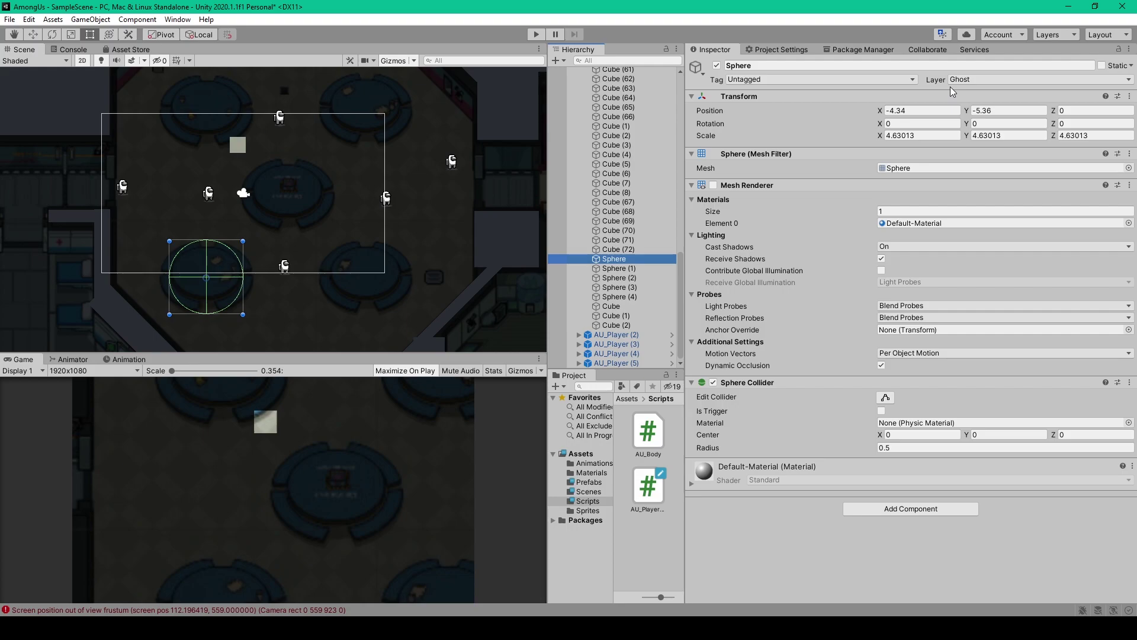
{"action": "left_click", "coordinate": [616, 325]}
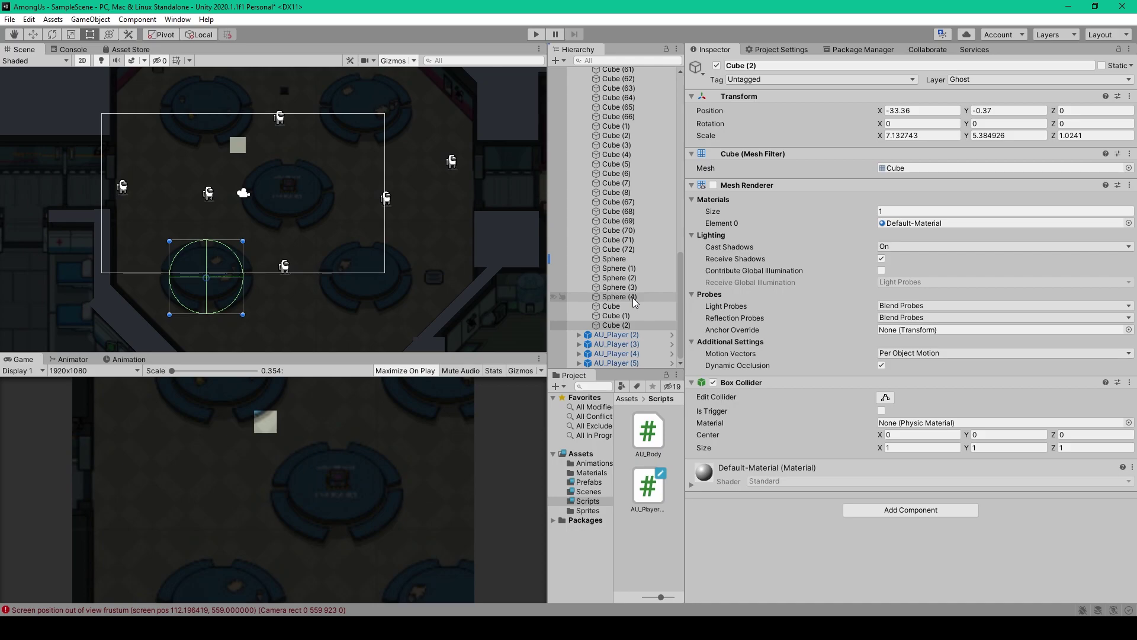
{"action": "left_click", "coordinate": [216, 304]}
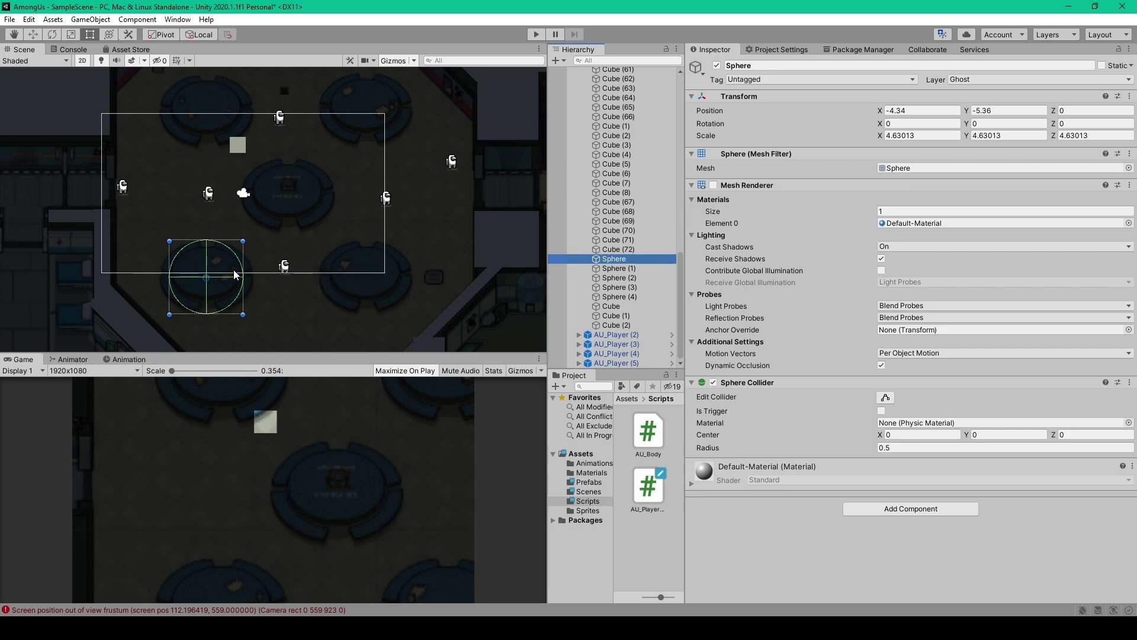
{"action": "left_click", "coordinate": [193, 340]}
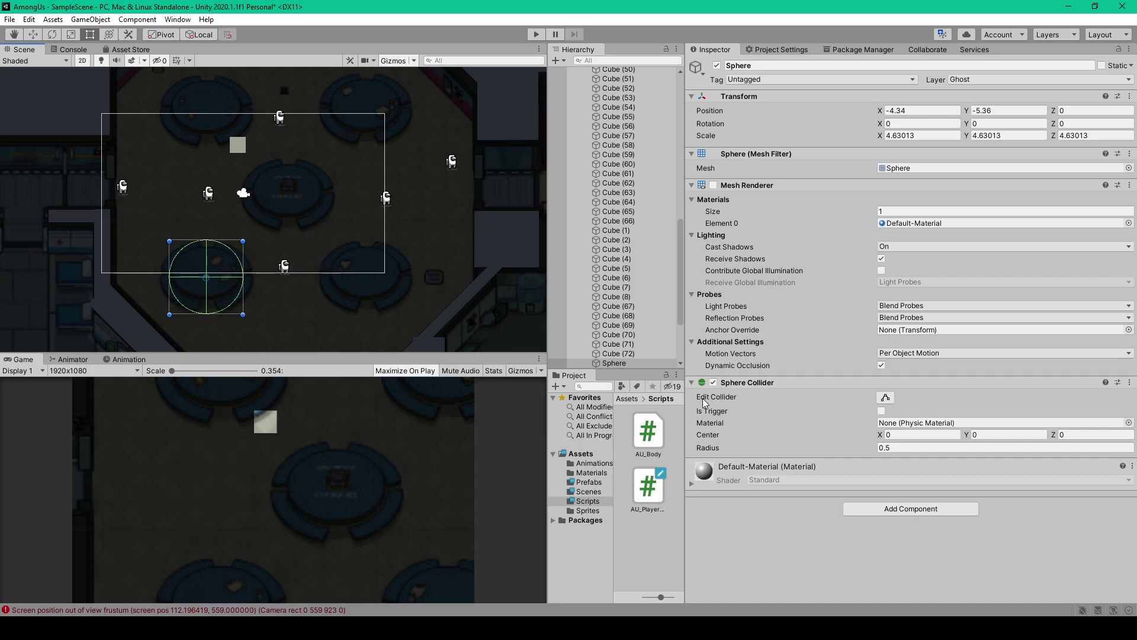
{"action": "scroll", "coordinate": [616, 296], "scroll_direction": "down", "scroll_amount": 4}
{"action": "left_click", "coordinate": [619, 296], "text": "shift"}
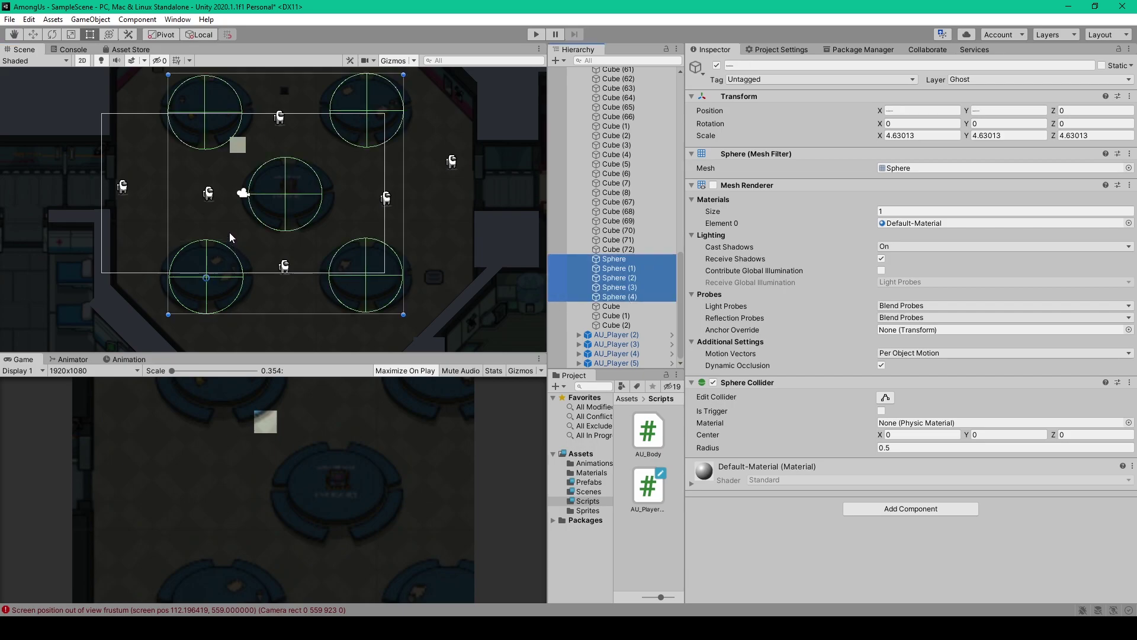
{"action": "scroll", "coordinate": [320, 204], "scroll_direction": "down", "scroll_amount": 1}
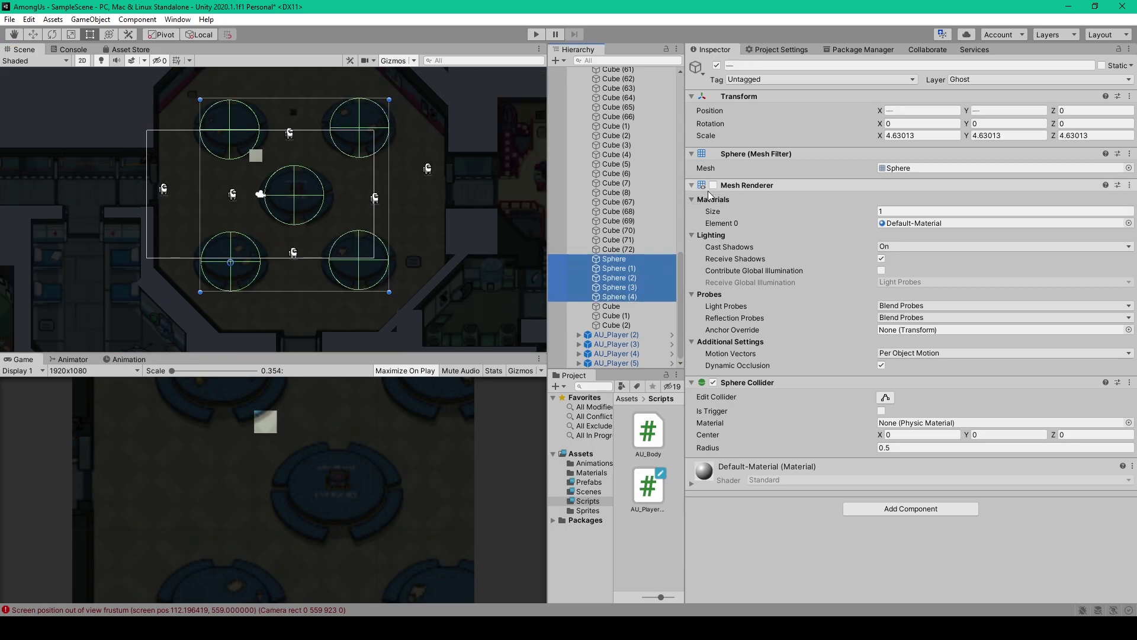
Select Sphere (3) and the Cube collider, panning the map to show the Cube.
{"action": "left_click", "coordinate": [619, 287]}
{"action": "left_click", "coordinate": [613, 307]}
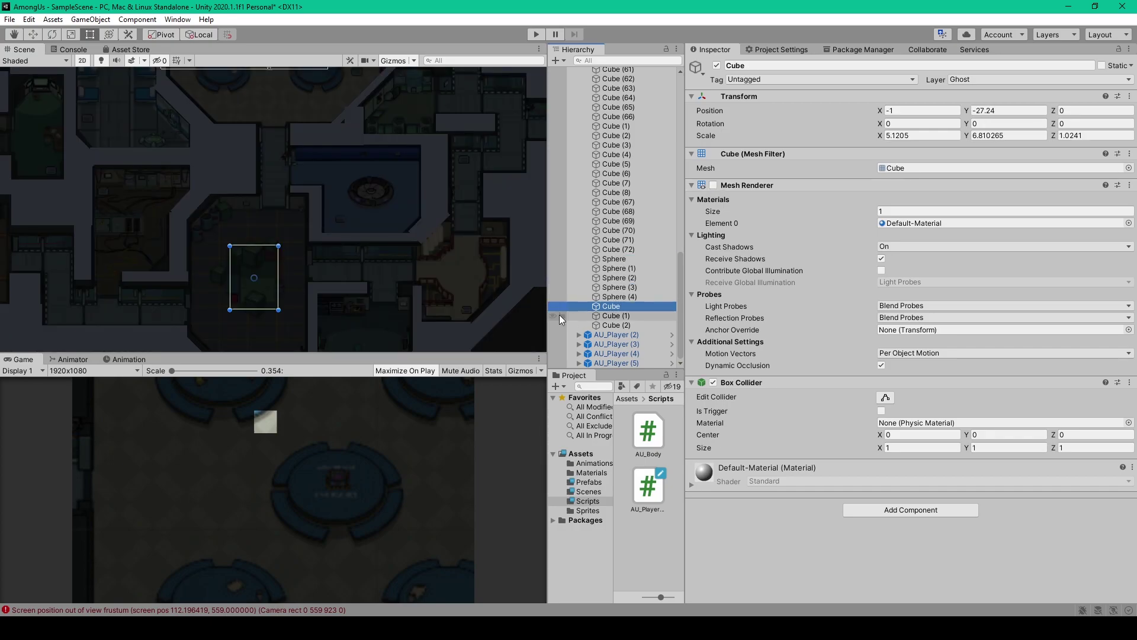
{"action": "middle_click_drag", "start_coordinate": [266, 303], "coordinate": [307, 274]}
{"action": "scroll", "coordinate": [307, 274], "scroll_direction": "up", "scroll_amount": 3}
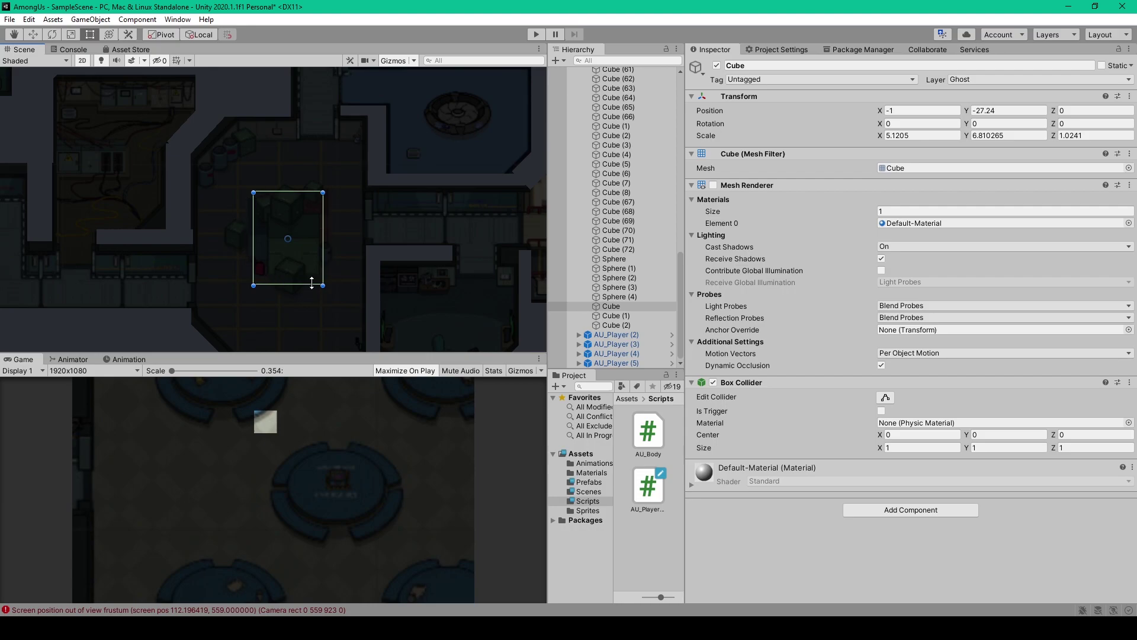
{"action": "scroll", "coordinate": [312, 246], "scroll_direction": "down", "scroll_amount": 6}
{"action": "middle_click_drag", "start_coordinate": [219, 258], "coordinate": [390, 299]}
Select Cube (1) and Cube (2), shifting the map view down toward them.
{"action": "left_click", "coordinate": [614, 315]}
{"action": "left_click", "coordinate": [613, 317]}
{"action": "left_click", "coordinate": [613, 324]}
{"action": "middle_click_drag", "start_coordinate": [276, 216], "coordinate": [281, 296]}
{"action": "scroll", "coordinate": [231, 205], "scroll_direction": "down", "scroll_amount": 5}
{"action": "middle_click_drag", "start_coordinate": [233, 207], "coordinate": [102, 195]}
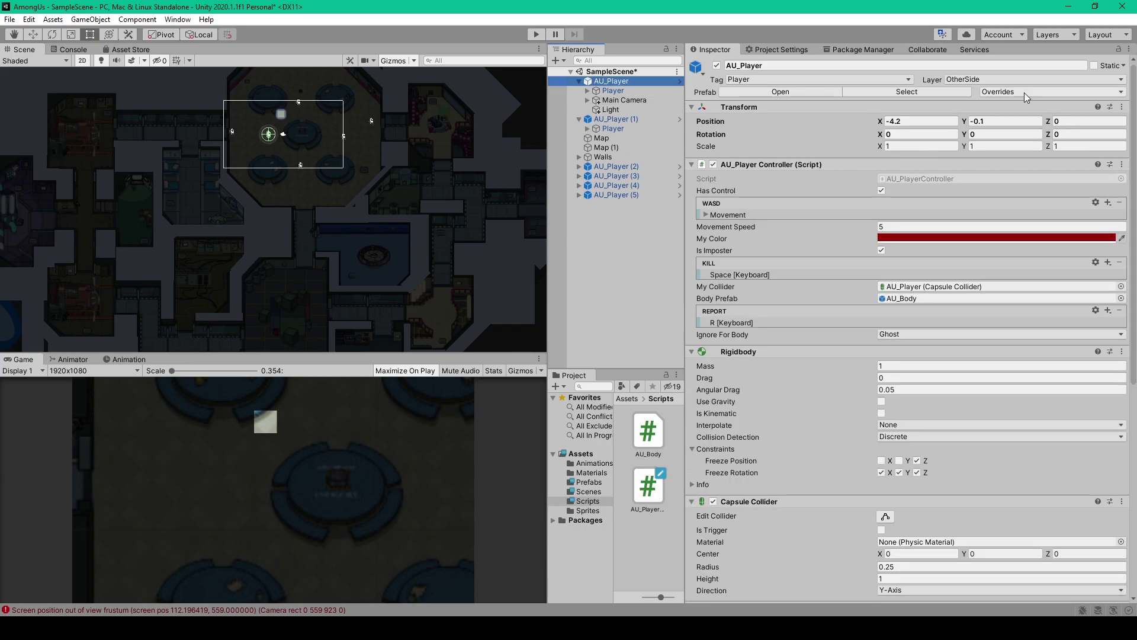
Apply all AU_Player overrides to the prefab and deactivate AU_Player (1)'s Main Camera and Light.
{"action": "left_click", "coordinate": [1025, 93]}
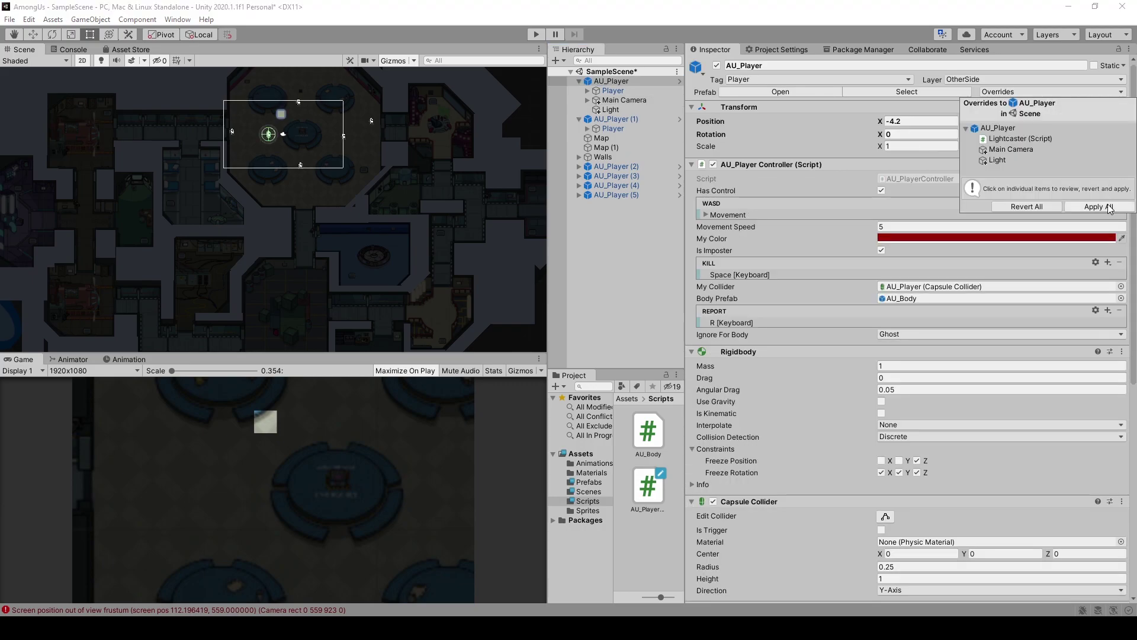
{"action": "left_click", "coordinate": [1108, 203]}
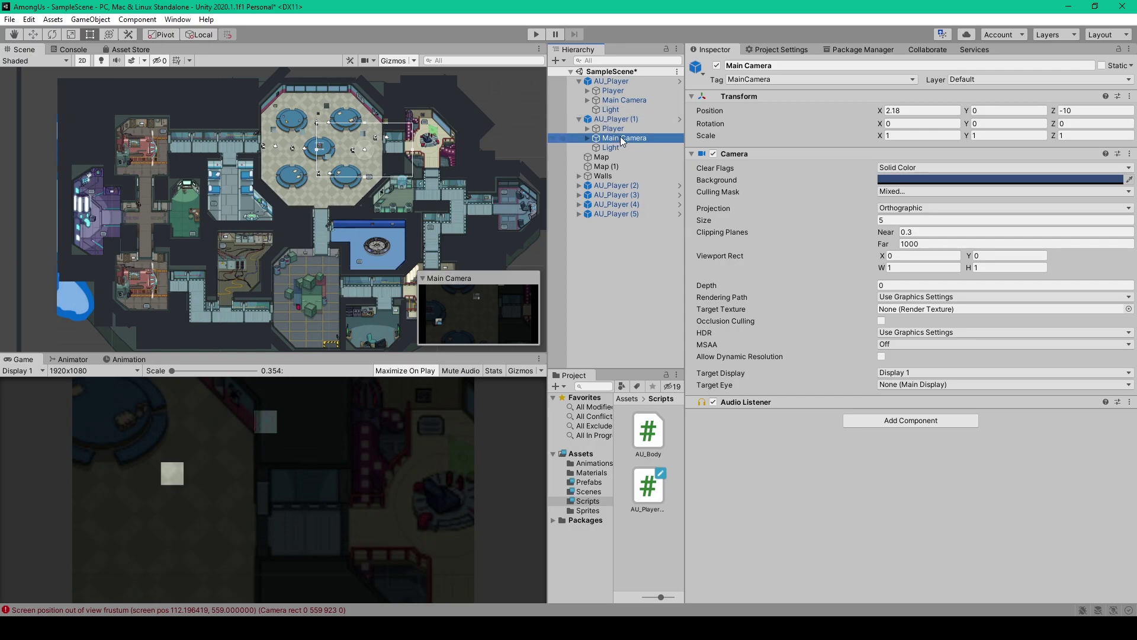
{"action": "left_click", "coordinate": [721, 60]}
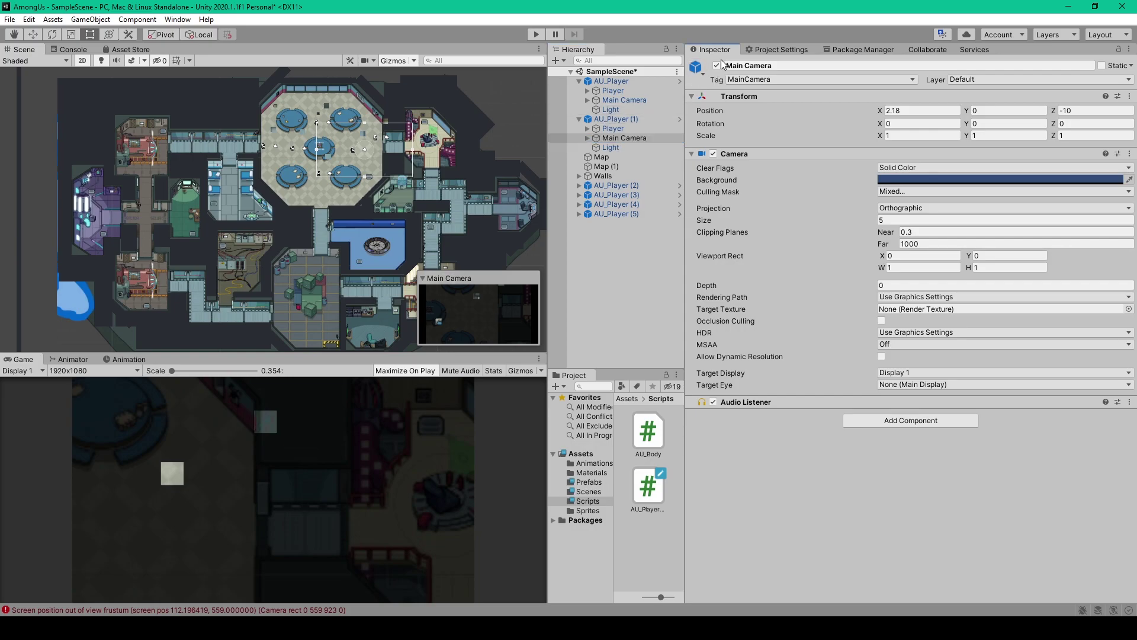
{"action": "left_click", "coordinate": [717, 65]}
{"action": "left_click", "coordinate": [611, 148]}
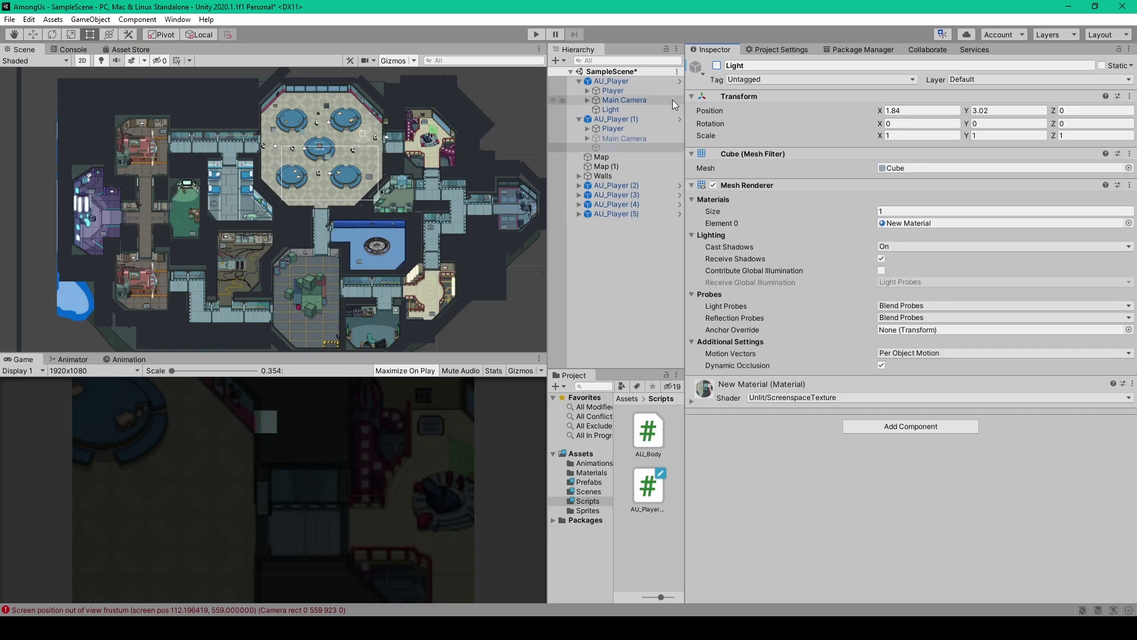
Deactivate the Main Camera and Light under AU_Player (2) and AU_Player (3).
{"action": "left_click", "coordinate": [580, 185]}
{"action": "left_click", "coordinate": [625, 204]}
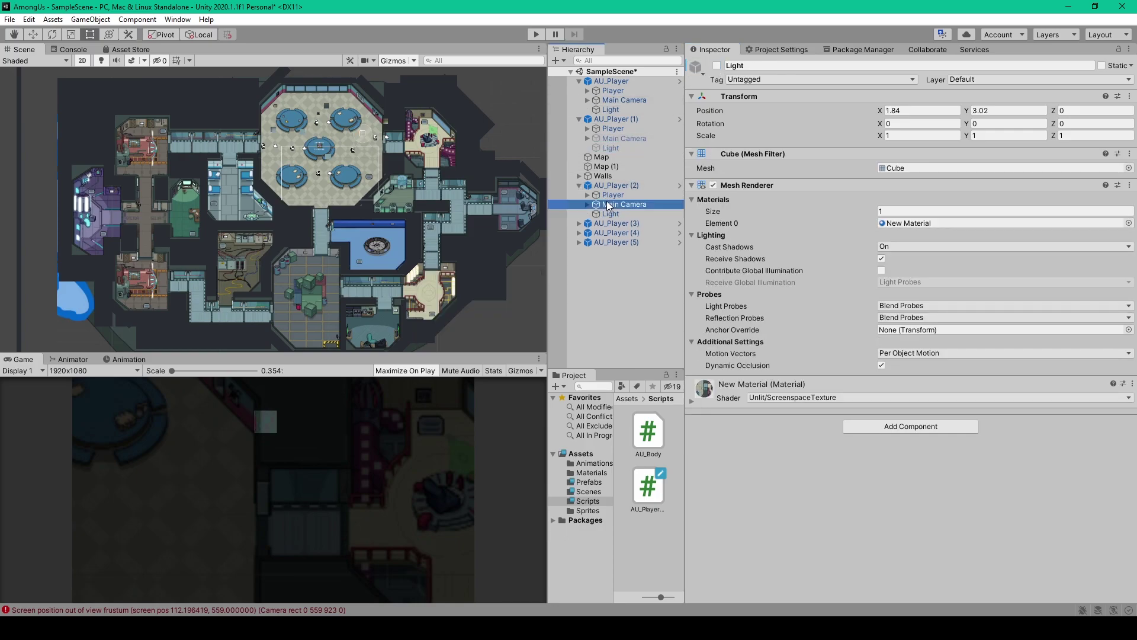
{"action": "left_click", "coordinate": [717, 65]}
{"action": "left_click", "coordinate": [611, 214]}
{"action": "left_click", "coordinate": [717, 65]}
{"action": "left_click", "coordinate": [579, 224]}
{"action": "left_click", "coordinate": [624, 242]}
{"action": "left_click", "coordinate": [717, 65]}
Deactivate the Main Camera and Light under AU_Player (4) and AU_Player (5).
{"action": "left_click", "coordinate": [610, 252]}
{"action": "left_click", "coordinate": [717, 65]}
{"action": "left_click", "coordinate": [610, 289]}
{"action": "left_click", "coordinate": [716, 66]}
{"action": "left_click", "coordinate": [583, 299]}
{"action": "left_click", "coordinate": [579, 300]}
{"action": "left_click", "coordinate": [622, 318]}
{"action": "left_click", "coordinate": [717, 65]}
{"action": "left_click", "coordinate": [606, 327]}
{"action": "left_click", "coordinate": [717, 65]}
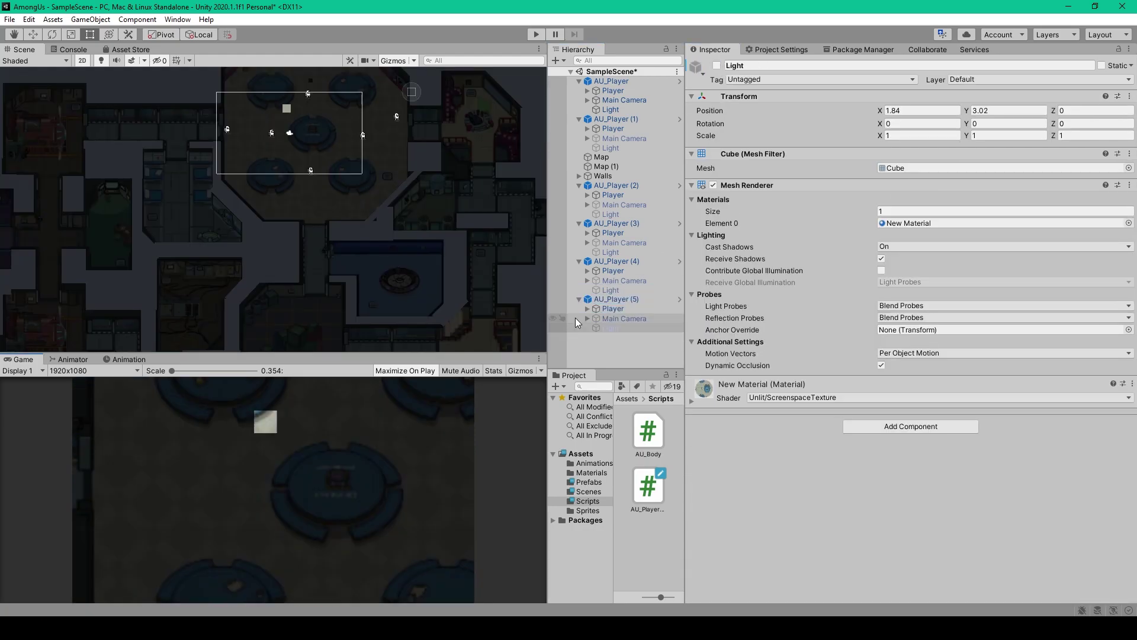
Start the game and walk the red crewmate around the cafeteria in every direction.
{"action": "left_click", "coordinate": [536, 34]}
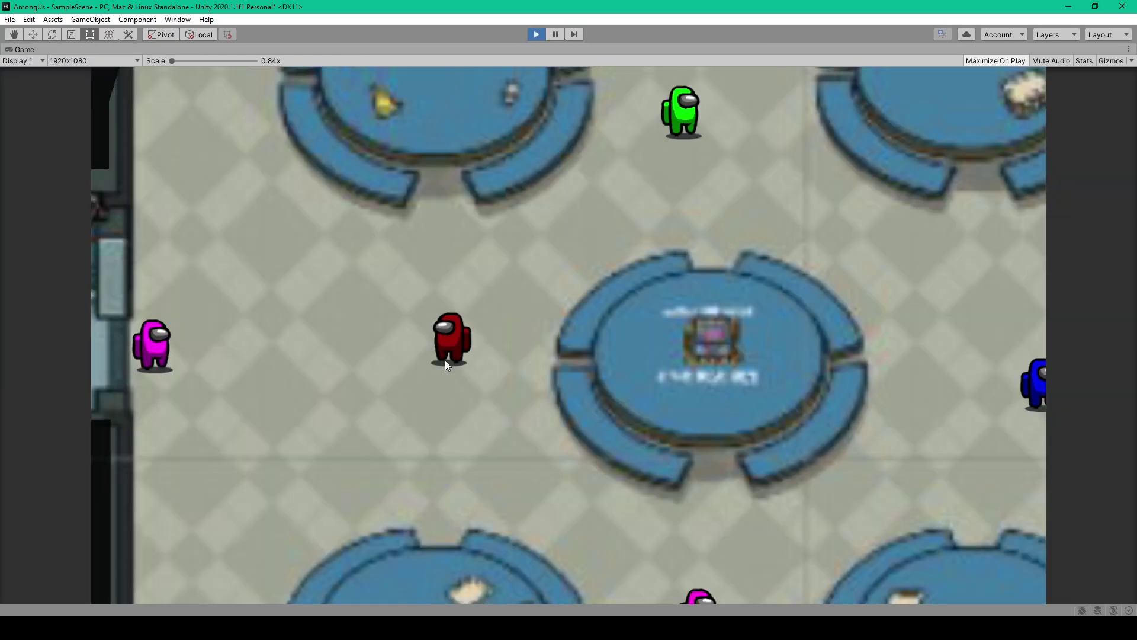
{"action": "key", "text": "s"}
{"action": "key", "text": "d"}
{"action": "key", "text": "w"}
{"action": "key", "text": "a"}
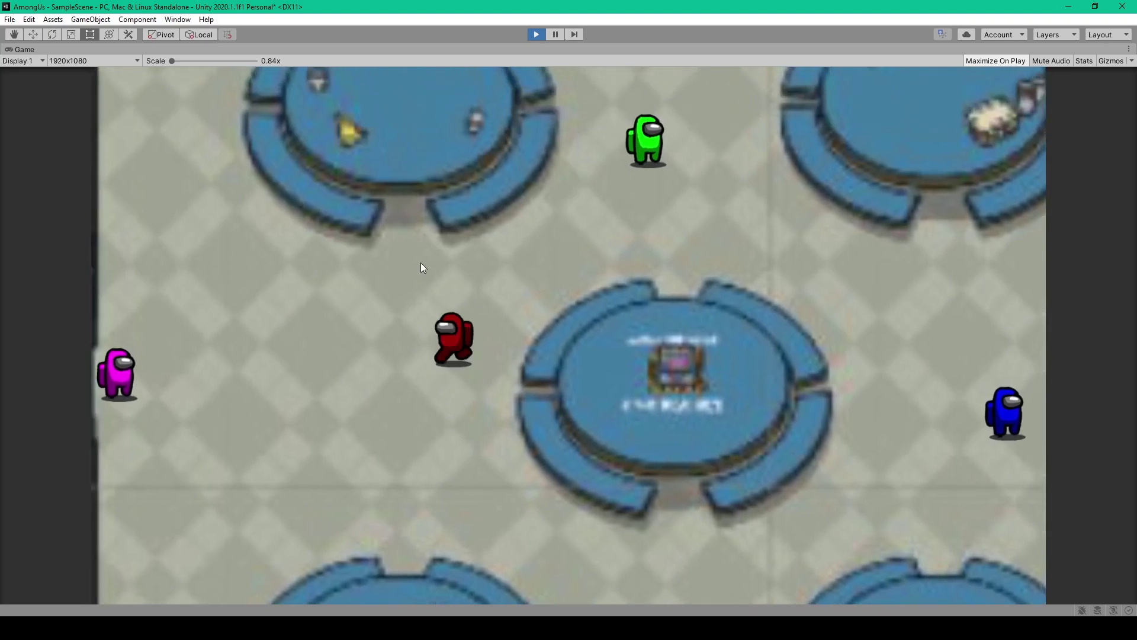
{"action": "key", "text": "d"}
{"action": "key", "text": "s"}
{"action": "key", "text": "a"}
{"action": "key", "text": "d"}
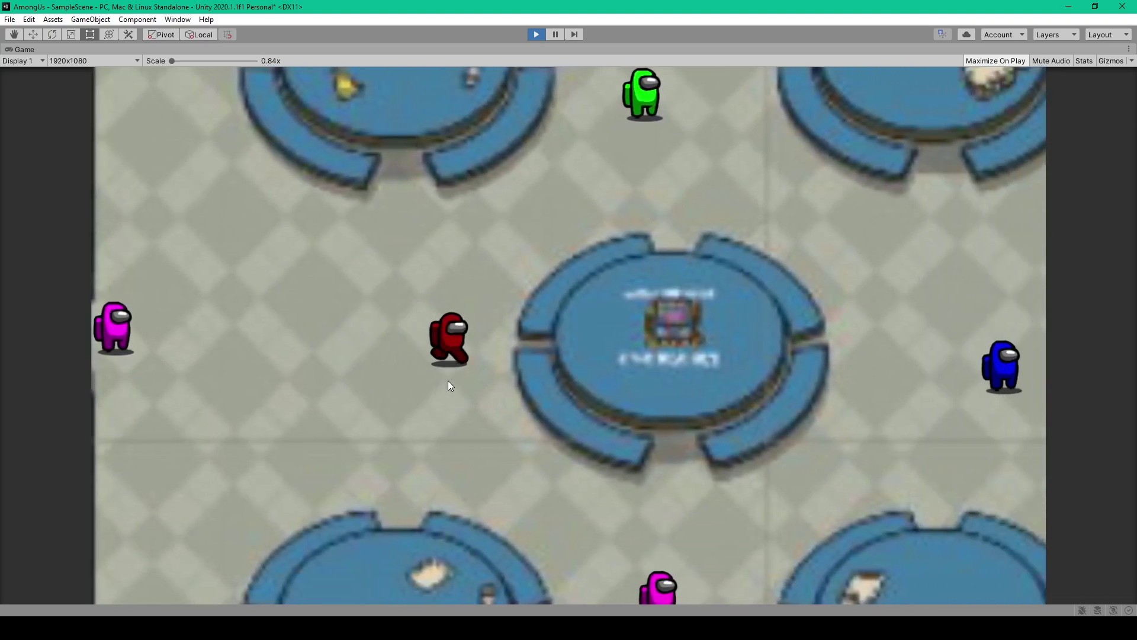
{"action": "key", "text": "w"}
{"action": "key", "text": "s"}
{"action": "key", "text": "w"}
{"action": "key", "text": "s"}
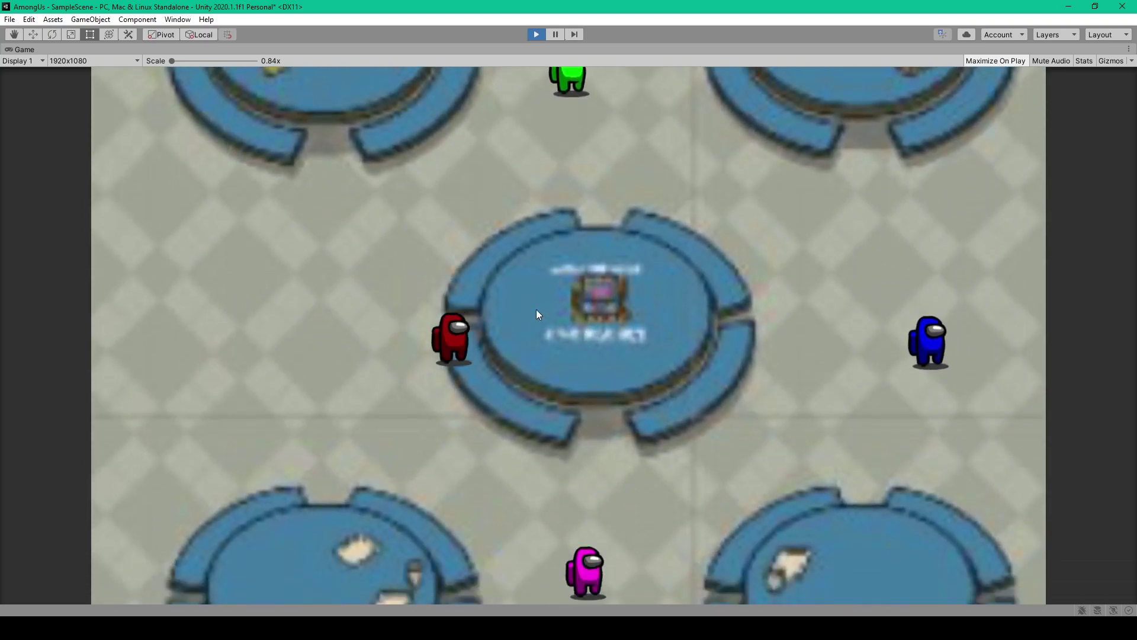
{"action": "key", "text": "a"}
{"action": "key", "text": "d"}
{"action": "key", "text": "w"}
{"action": "key", "text": "s"}
{"action": "key", "text": "a"}
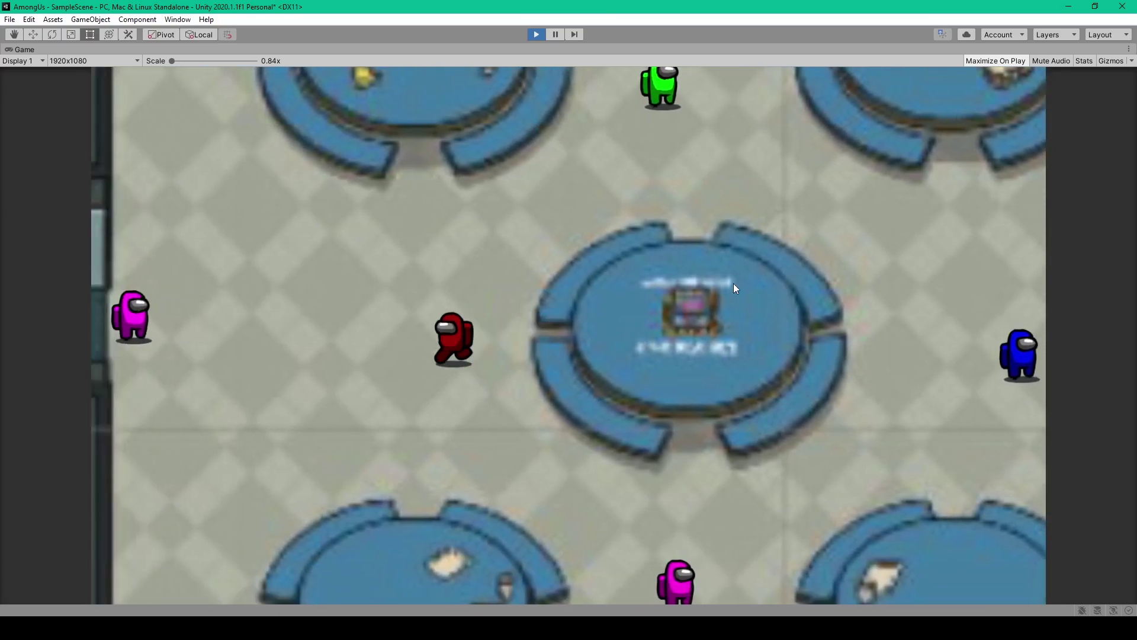
{"action": "key", "text": "w"}
Walk the crewmate along the corridor into medbay, then on toward the engine room.
{"action": "key", "text": "a"}
{"action": "key", "text": "w"}
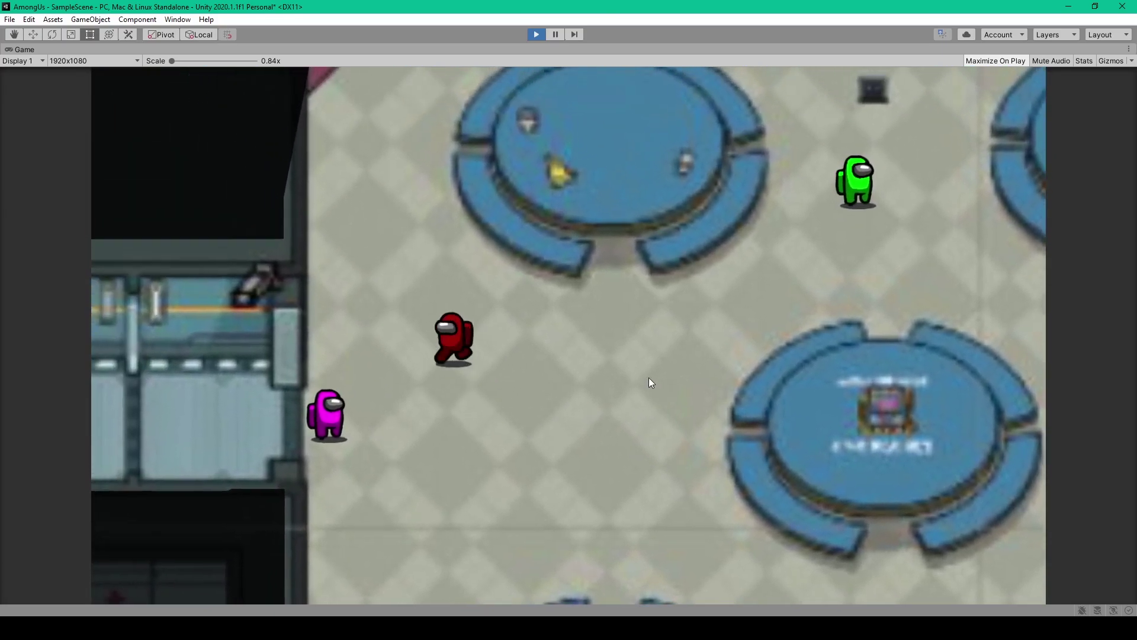
{"action": "key", "text": "s"}
{"action": "key", "text": "a"}
{"action": "key", "text": "s"}
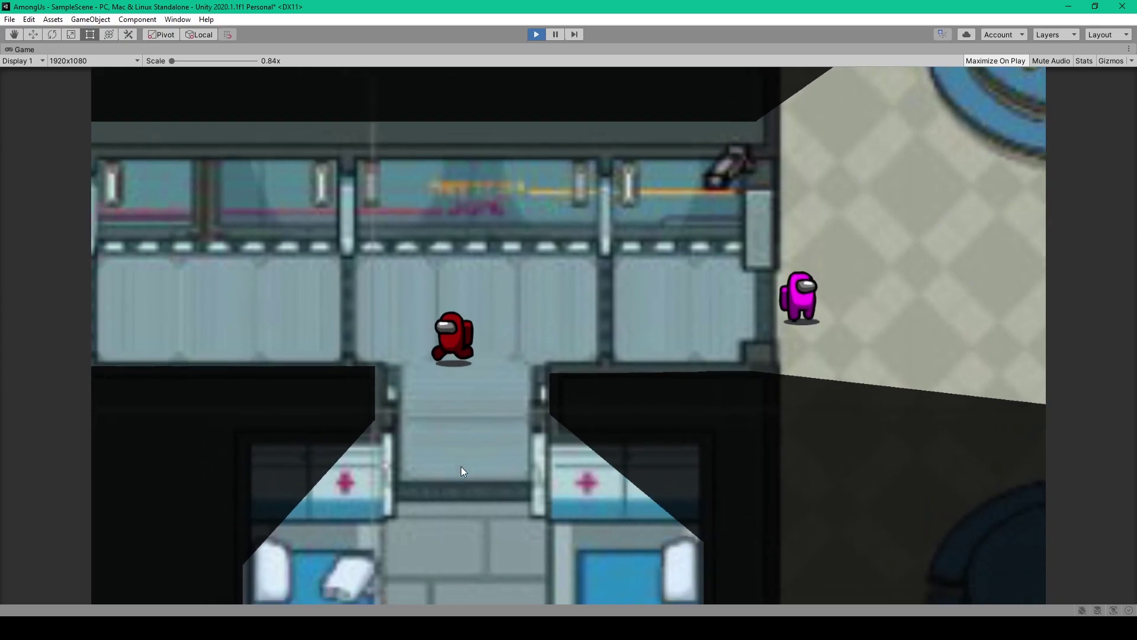
{"action": "key", "text": "d"}
{"action": "key", "text": "a"}
{"action": "key", "text": "d"}
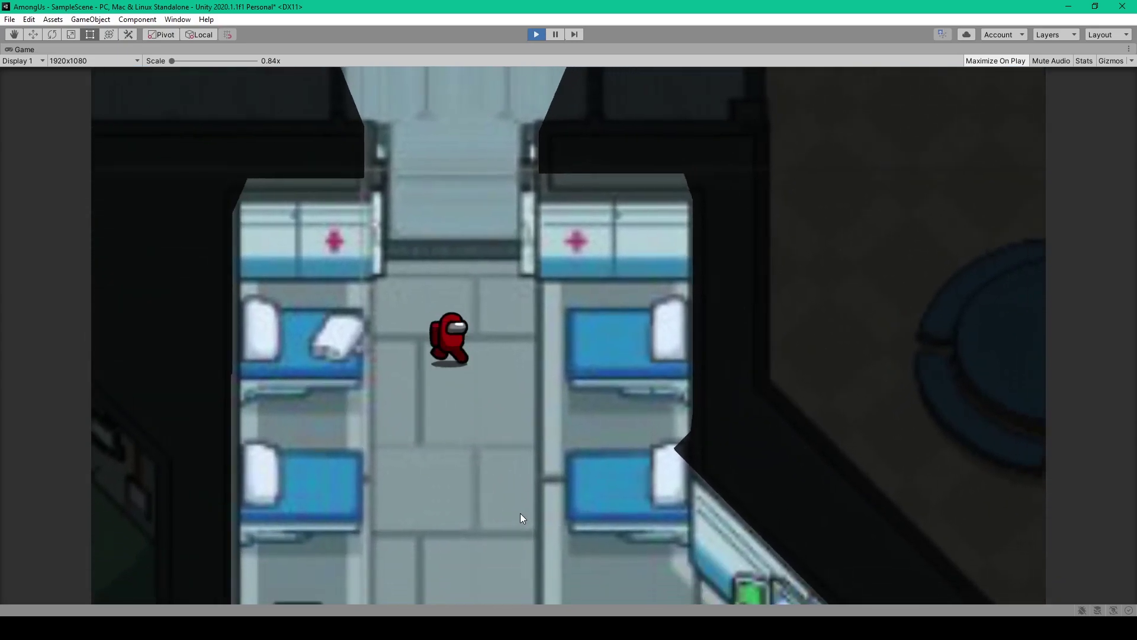
{"action": "key", "text": "w"}
{"action": "key", "text": "a"}
{"action": "key", "text": "w"}
{"action": "key", "text": "a"}
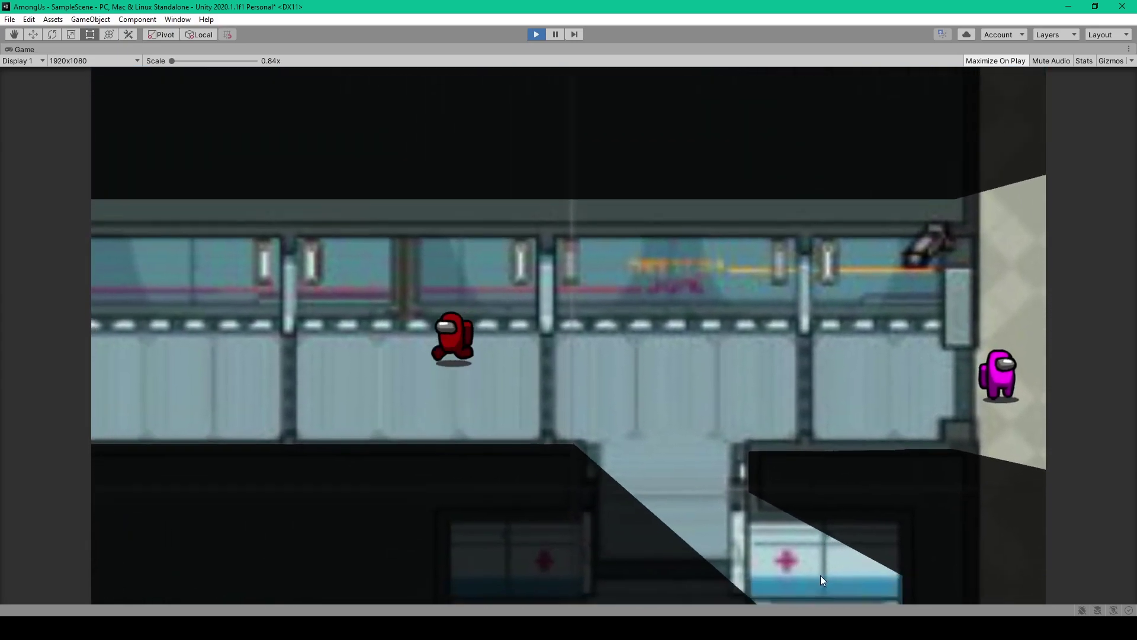
{"action": "key", "text": "d"}
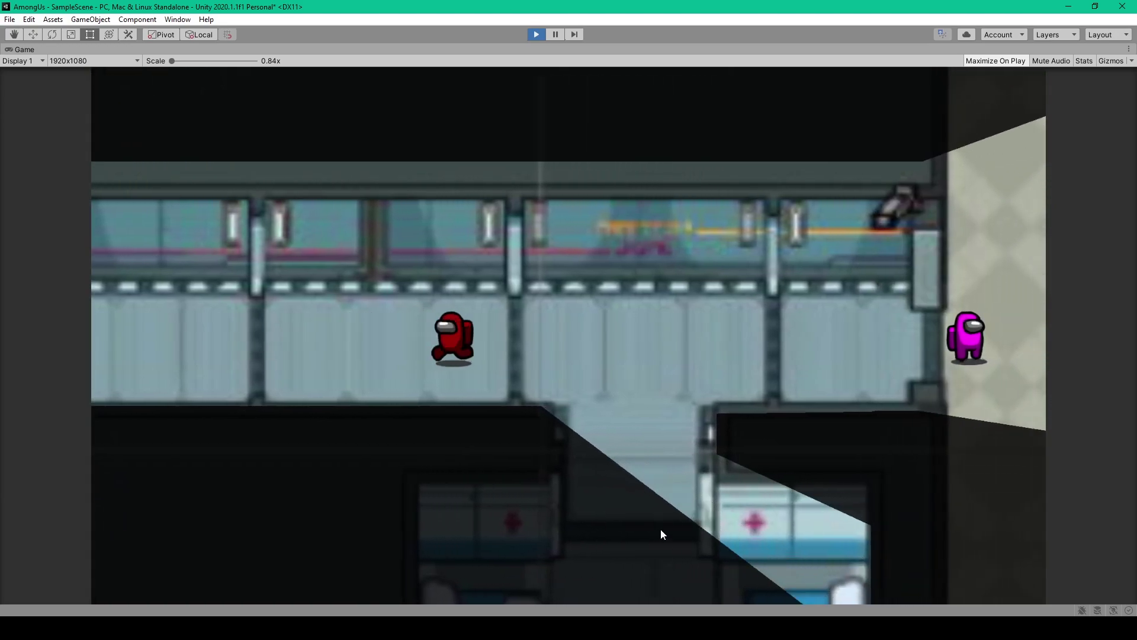
{"action": "key", "text": "a"}
{"action": "key", "text": "a"}
{"action": "key", "text": "s"}
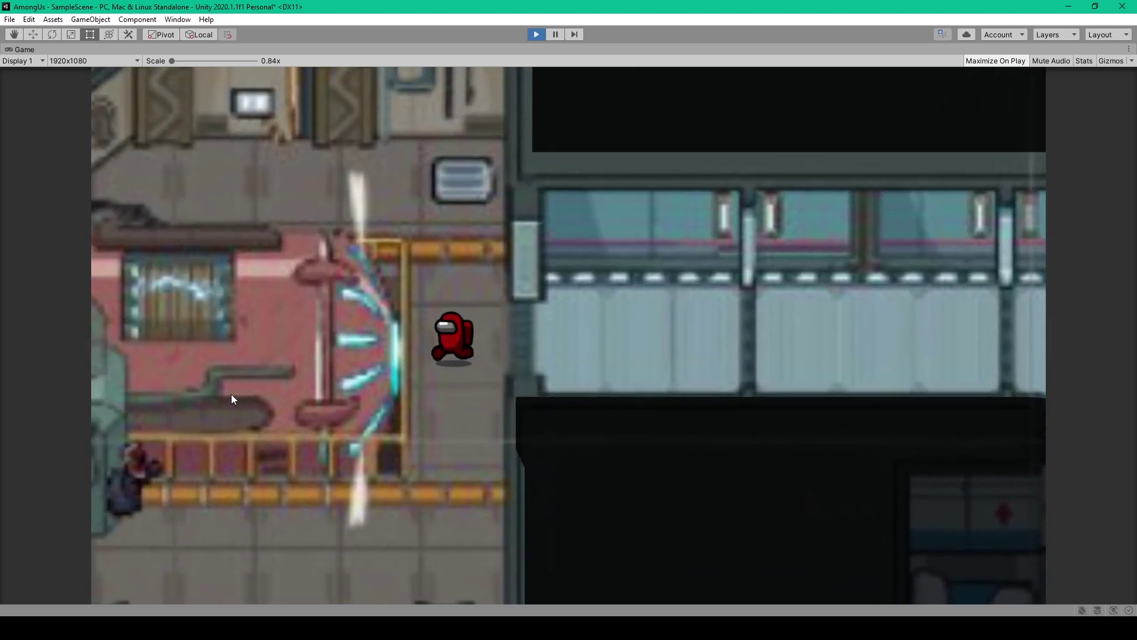
{"action": "key", "text": "s"}
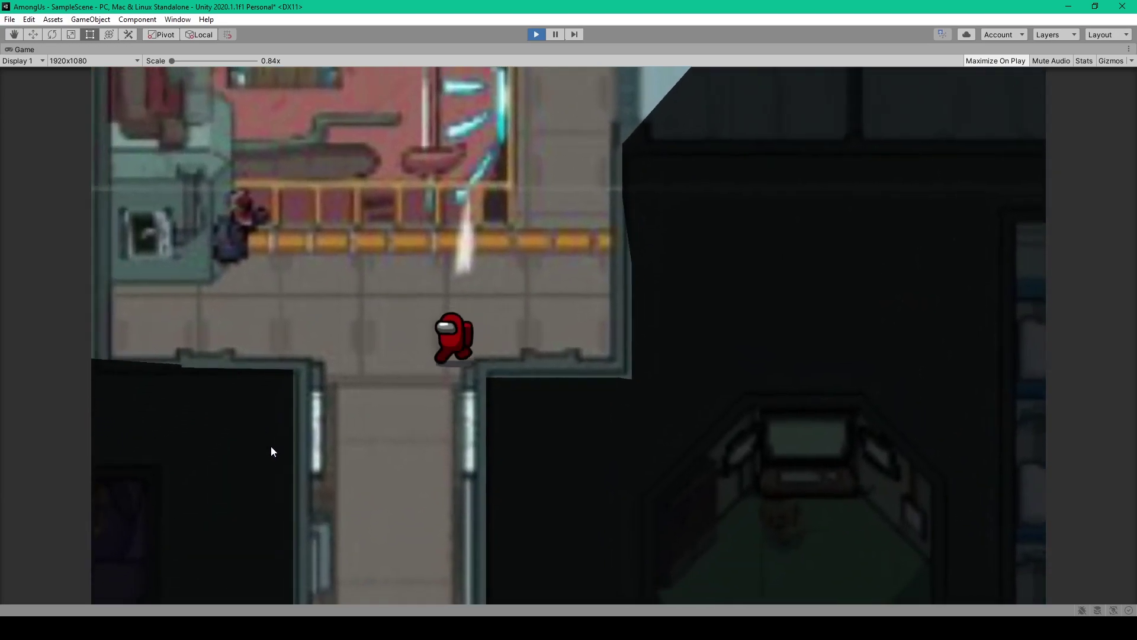